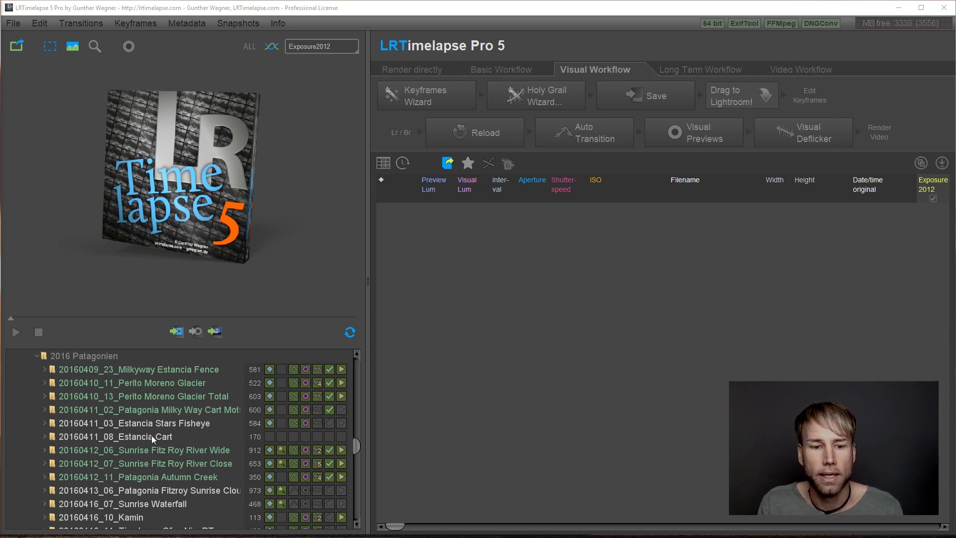
- Load Estancia Cart, auto-create keyframes, holy grail correction and transitions, then start visual previews
{"action": "left_click", "coordinate": [176, 436]}
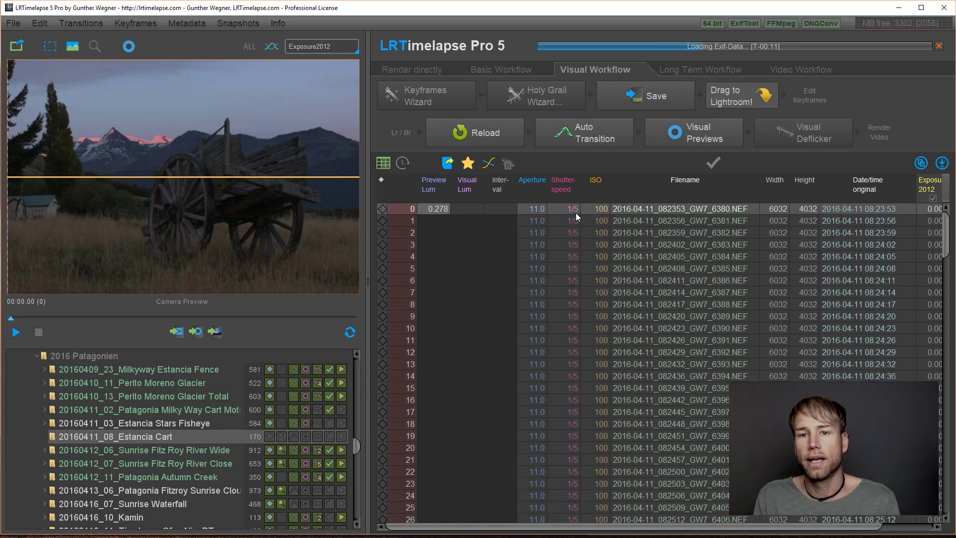
{"action": "left_click", "coordinate": [421, 93]}
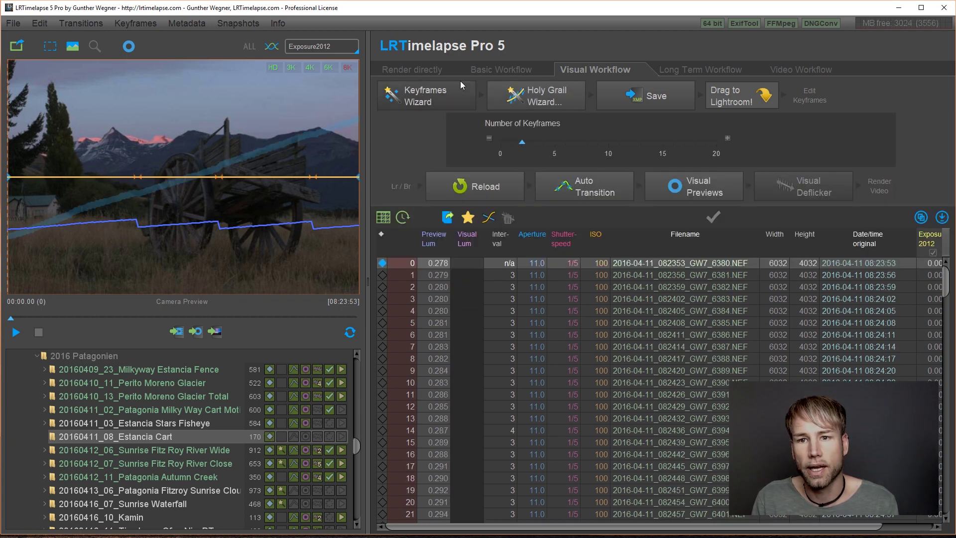
{"action": "left_click", "coordinate": [533, 99]}
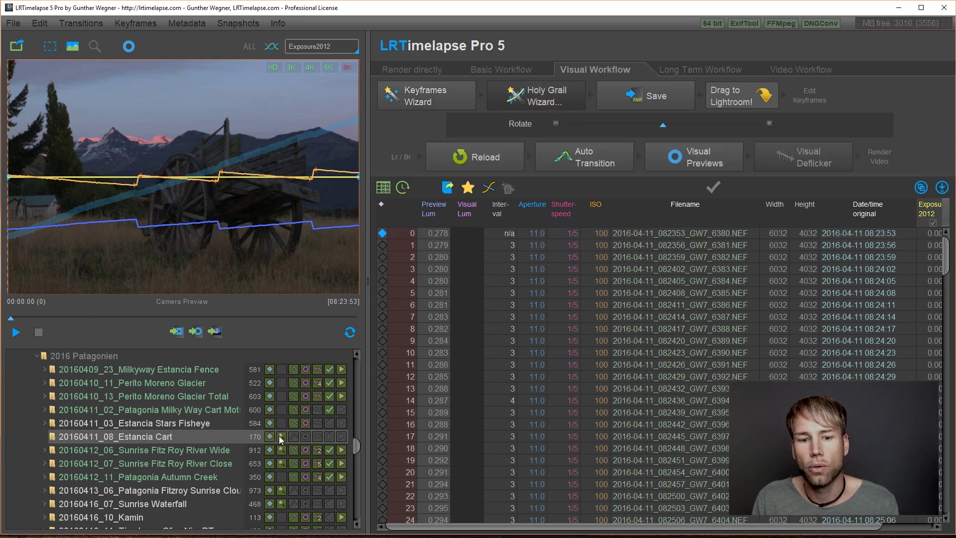
{"action": "left_click", "coordinate": [573, 159]}
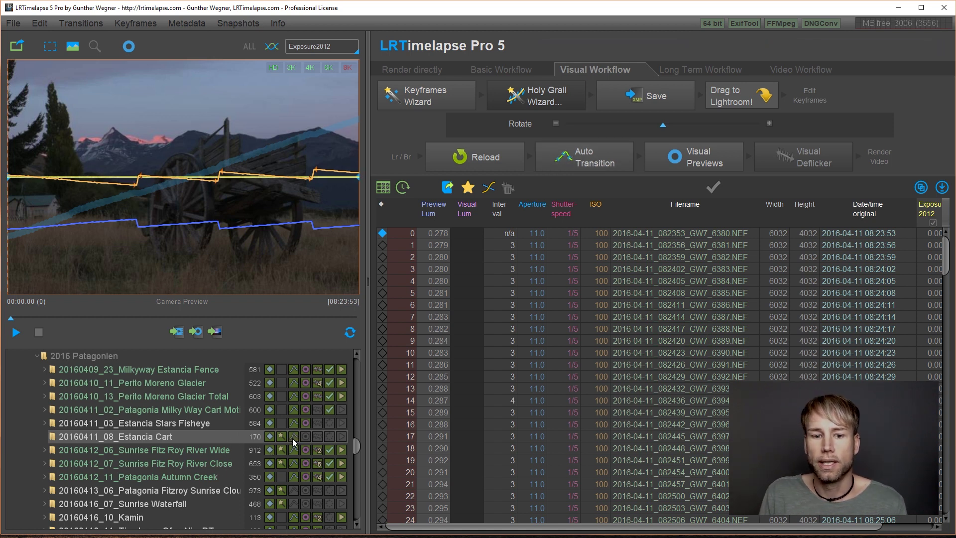
{"action": "left_click", "coordinate": [694, 159]}
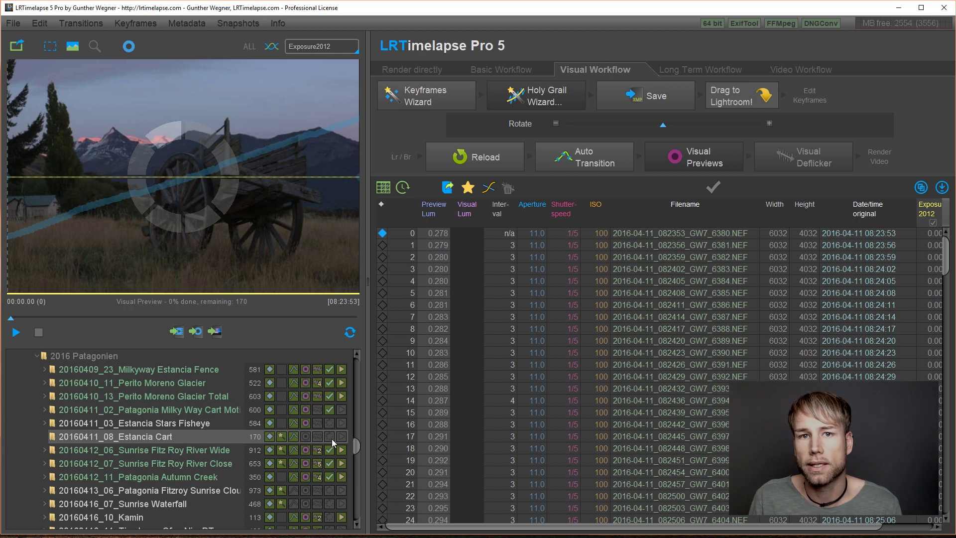
- Mark Estancia Cart as finished and load Patagonia Autumn Creek with its rendered videos list
{"action": "left_click", "coordinate": [713, 189]}
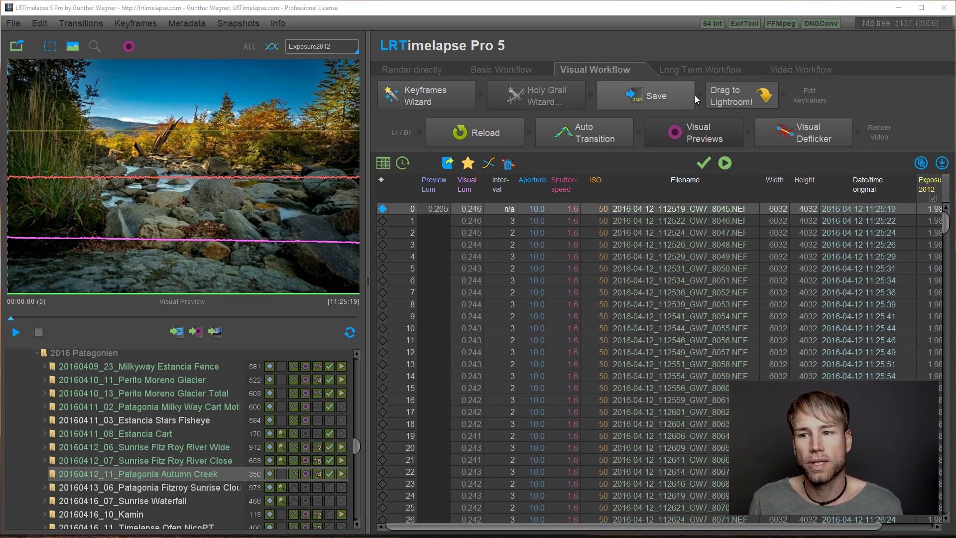
{"action": "left_click", "coordinate": [724, 163]}
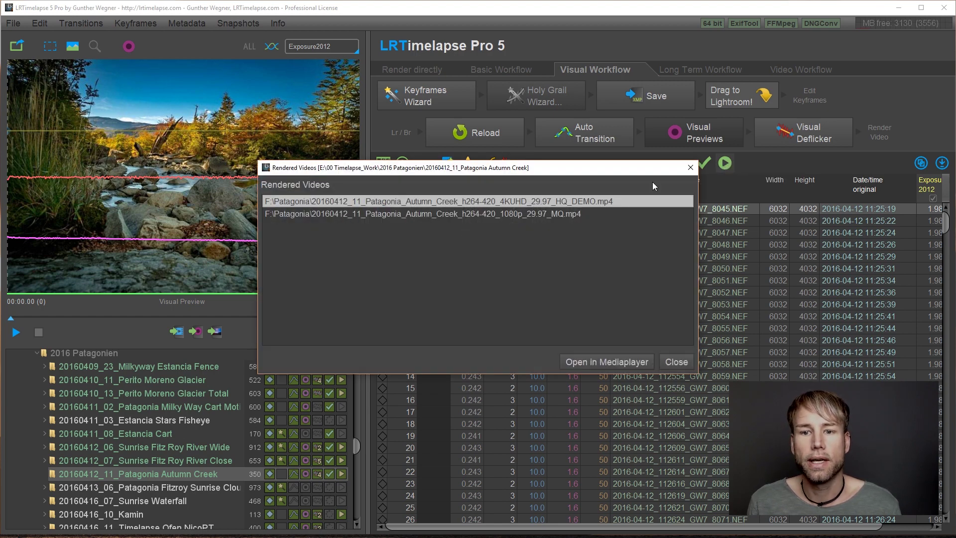
{"action": "double_click", "coordinate": [410, 214]}
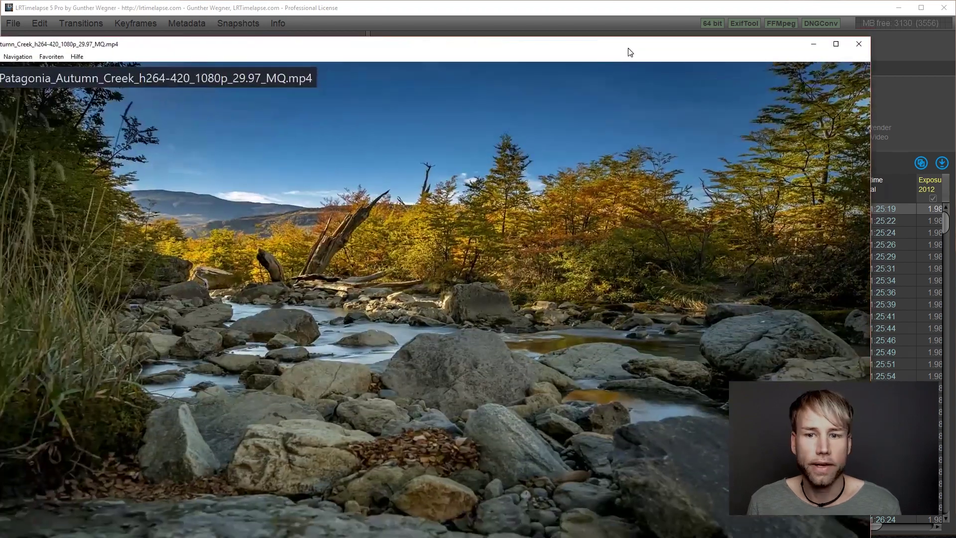
{"action": "left_click_drag", "start_coordinate": [629, 52], "coordinate": [707, 21]}
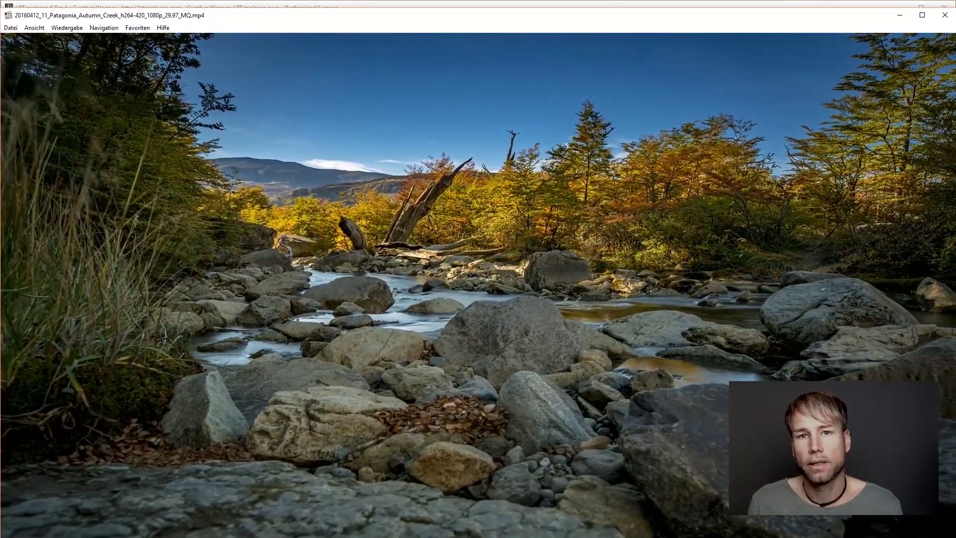
{"action": "key", "text": "Escape"}
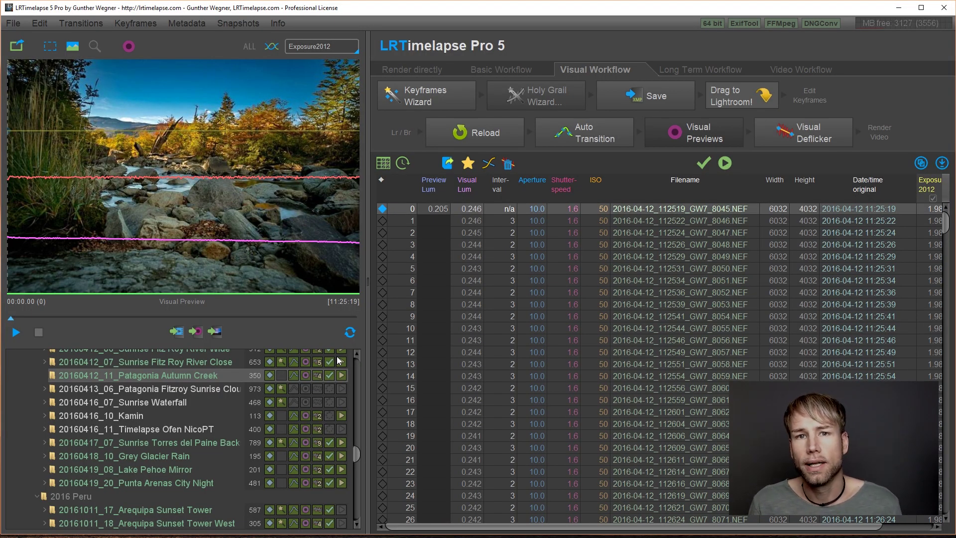
- Assign the Peru folder as the default render output folder for the 2016 Peru project
{"action": "left_click_drag", "start_coordinate": [351, 453], "coordinate": [355, 462]}
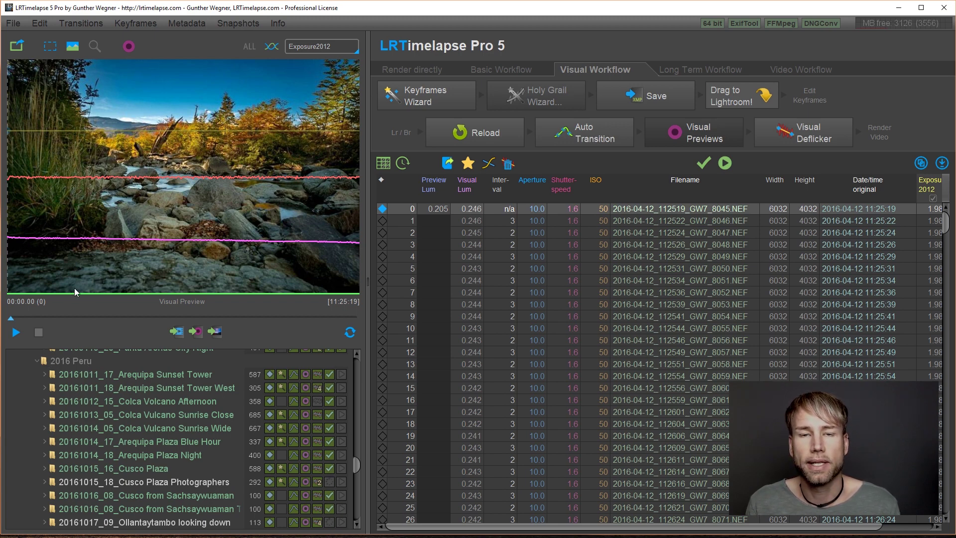
{"action": "right_click", "coordinate": [63, 361]}
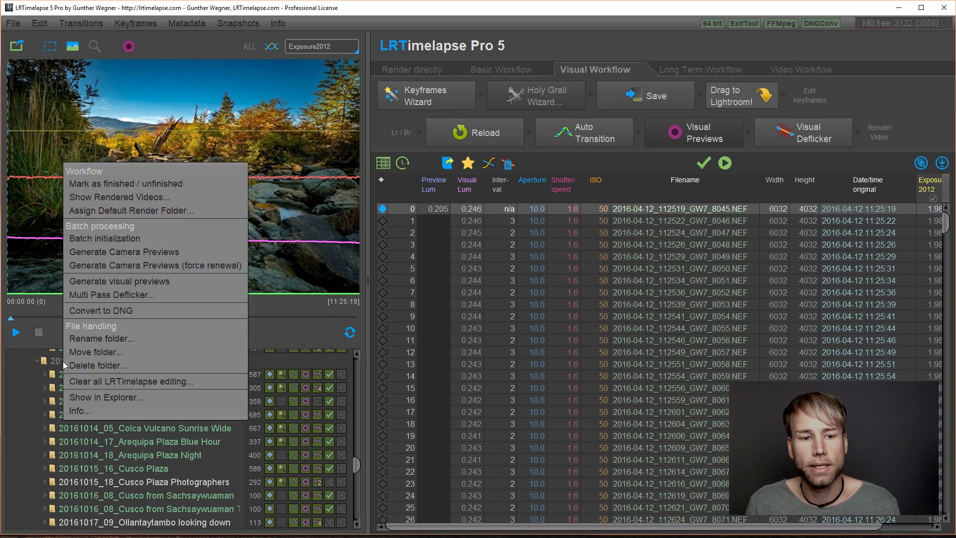
{"action": "left_click", "coordinate": [111, 211]}
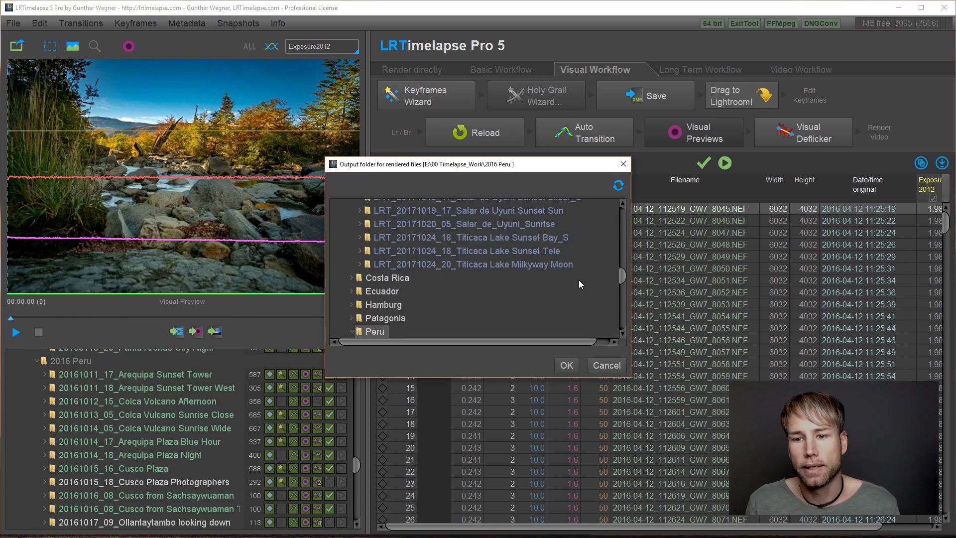
{"action": "left_click_drag", "start_coordinate": [621, 275], "coordinate": [618, 284]}
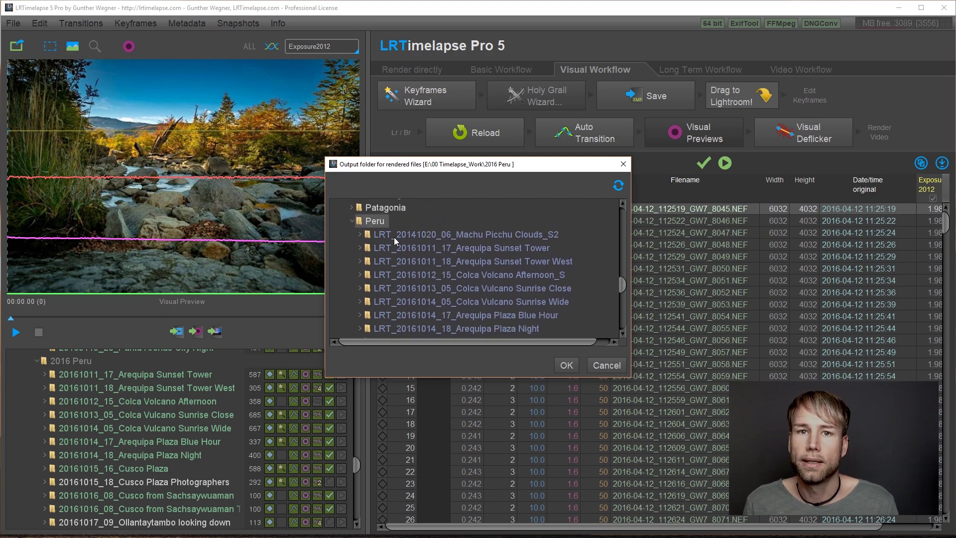
{"action": "left_click", "coordinate": [570, 363]}
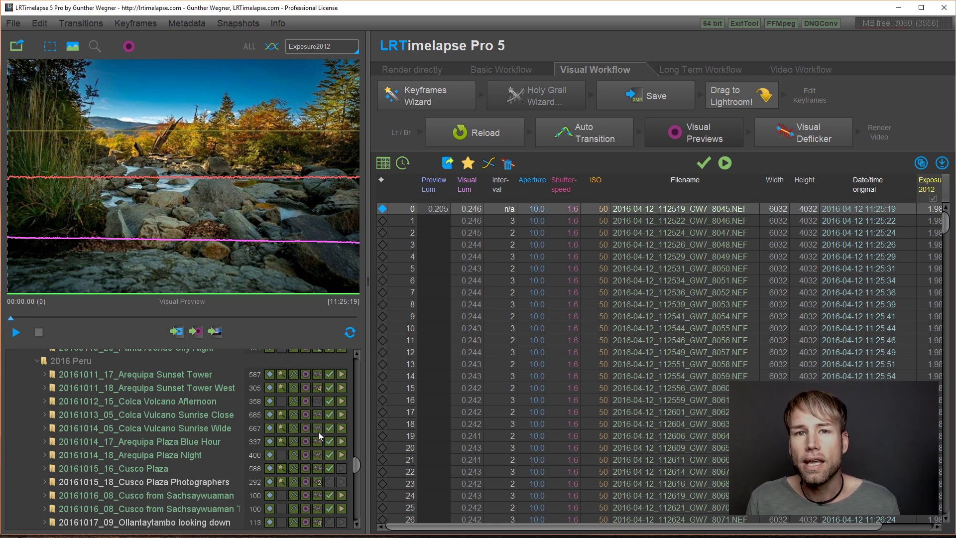
- Play the Colca Volcano Afternoon 4KUHD_25_HQ render in the media player
{"action": "right_click", "coordinate": [162, 402]}
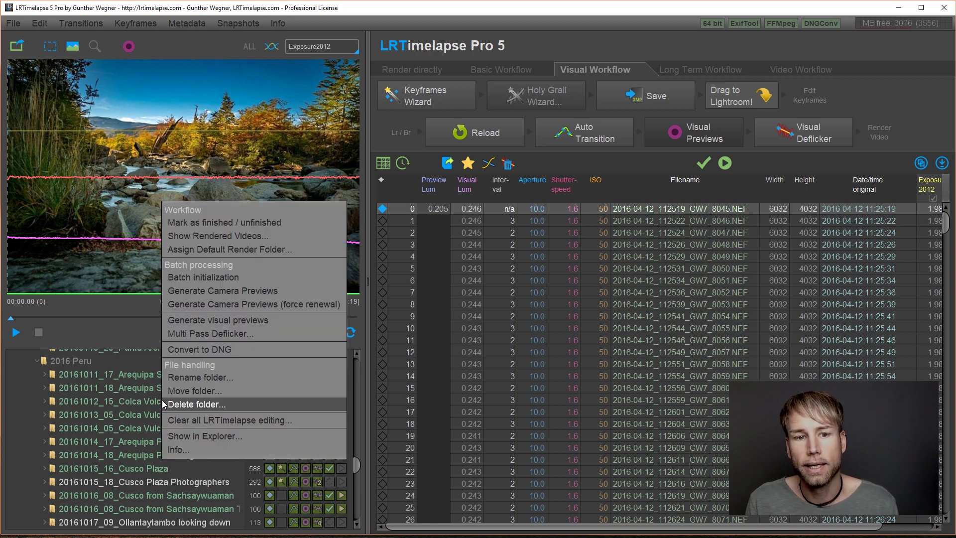
{"action": "left_click", "coordinate": [184, 237]}
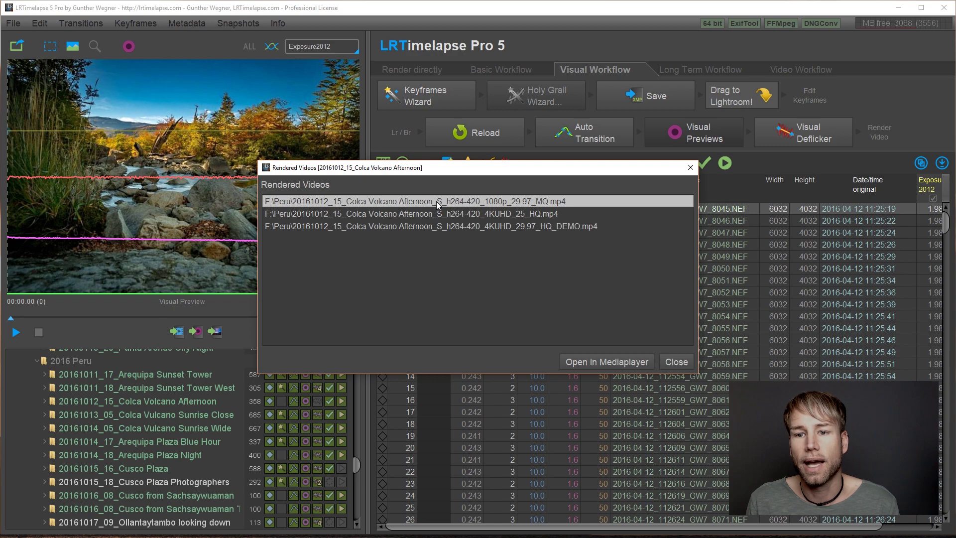
{"action": "left_click", "coordinate": [440, 216]}
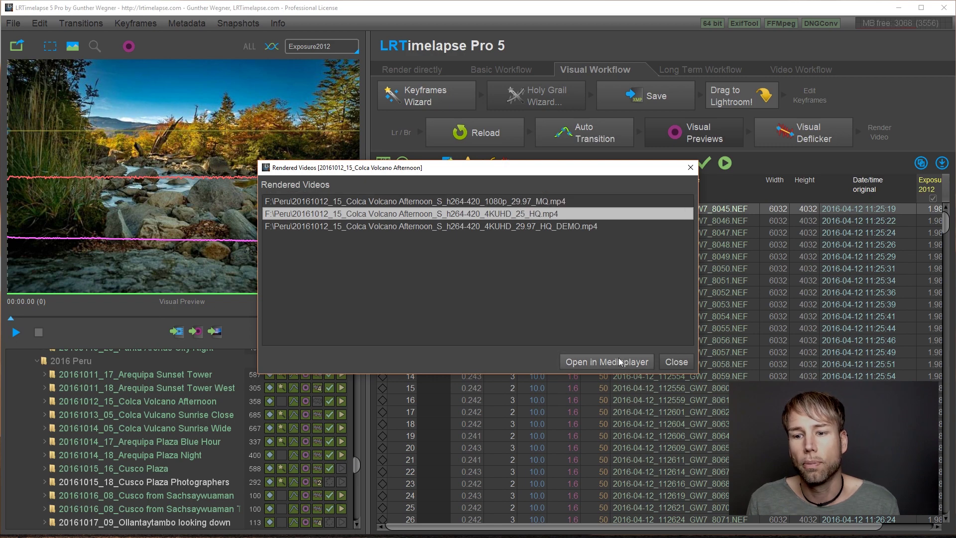
{"action": "left_click", "coordinate": [618, 357]}
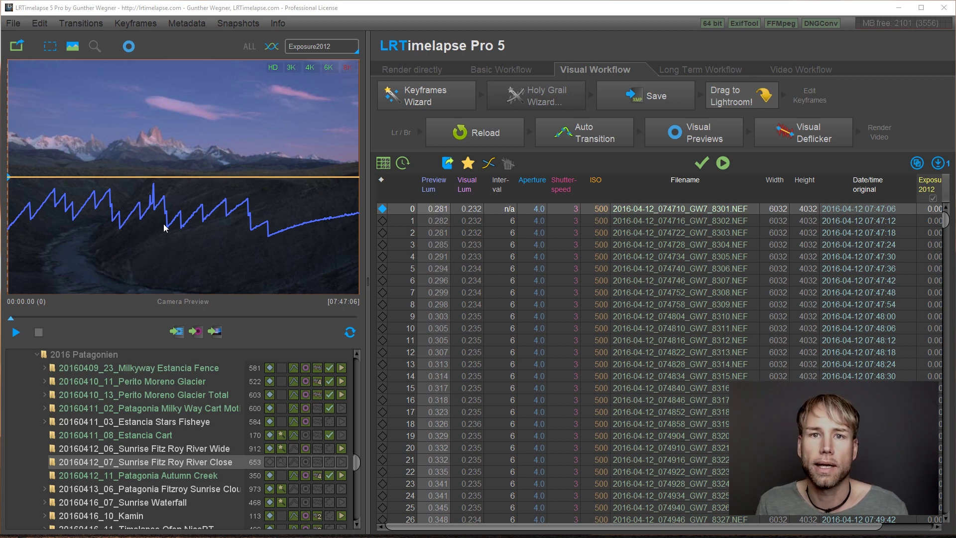
- Scrub the Fitz Roy River Close sequence to around frame 265 and auto-create its keyframes
{"action": "left_click_drag", "start_coordinate": [11, 318], "coordinate": [158, 304]}
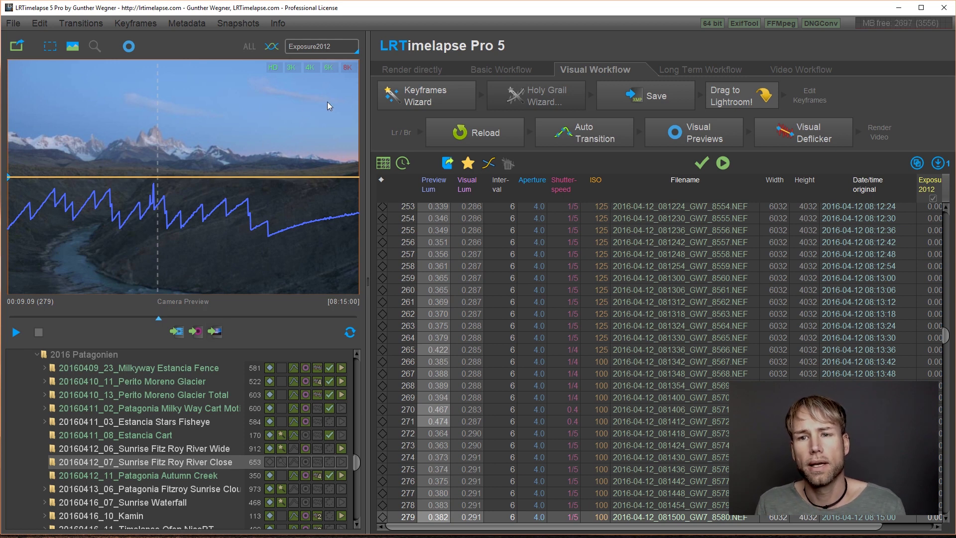
{"action": "left_click", "coordinate": [407, 103]}
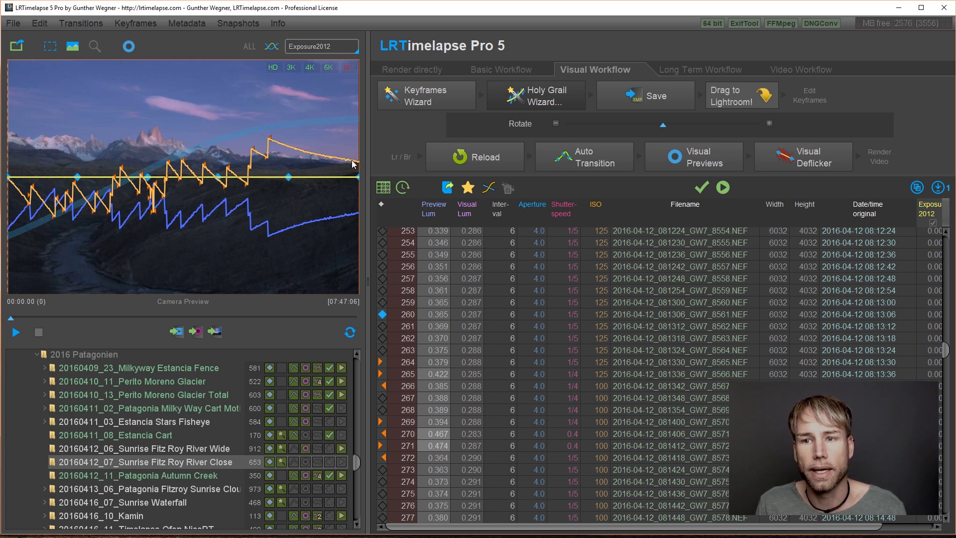
- Save the keyframe and exposure changes, then start calculating the sequence's visual previews
{"action": "left_click", "coordinate": [643, 97]}
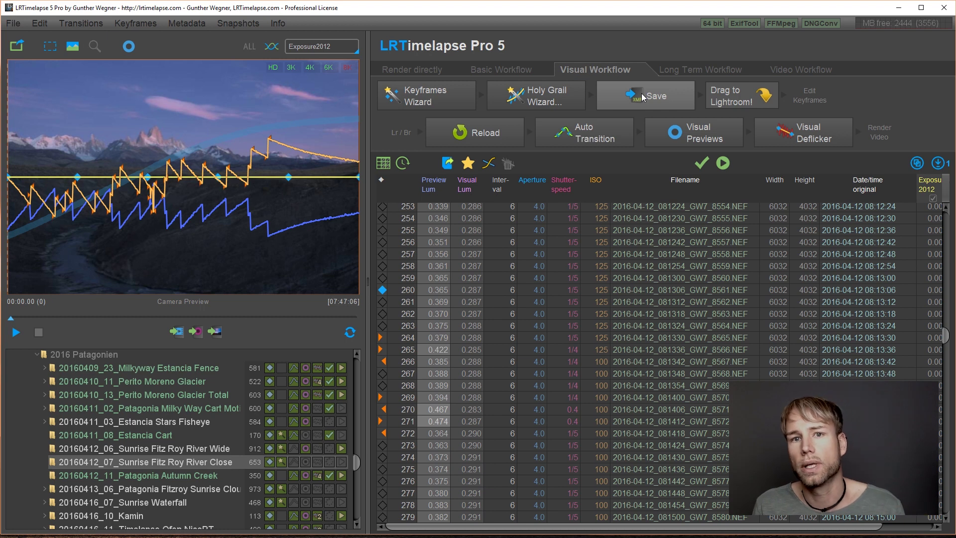
{"action": "left_click", "coordinate": [679, 120]}
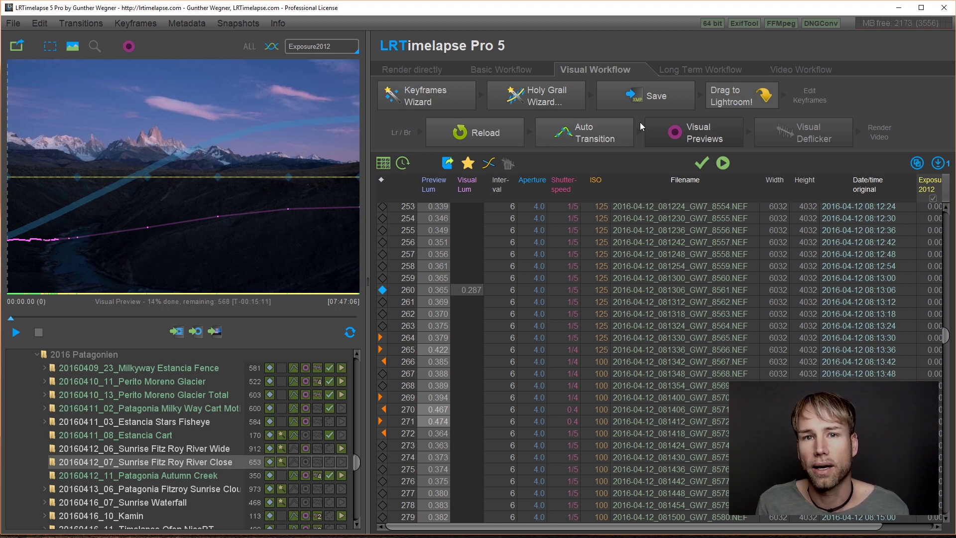
{"action": "key", "text": "ctrl+shift+Escape"}
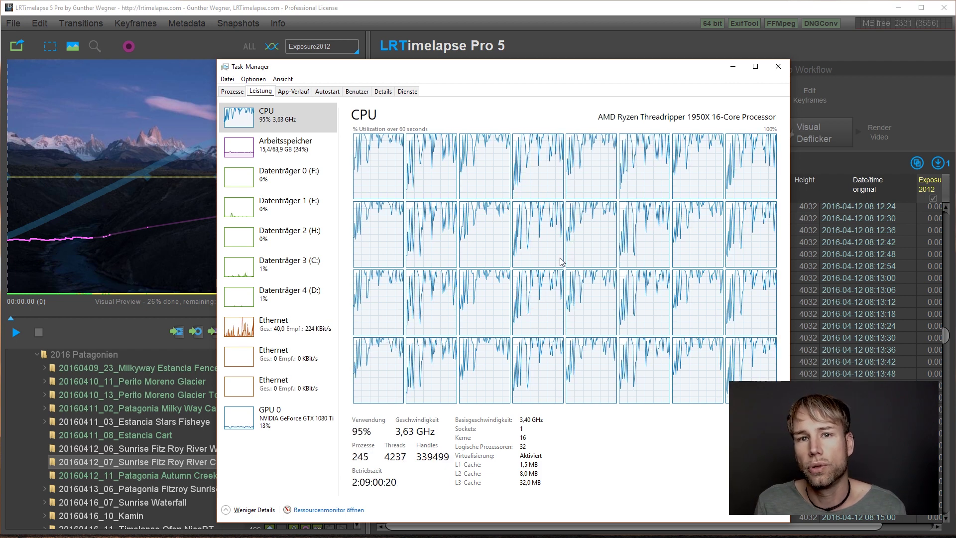
{"action": "left_click", "coordinate": [778, 66]}
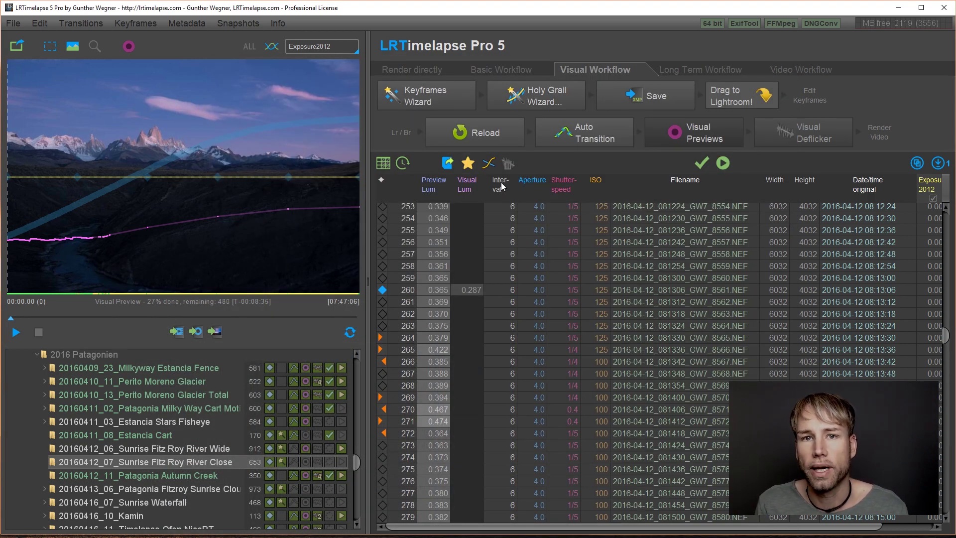
{"action": "key", "text": "ctrl+comma"}
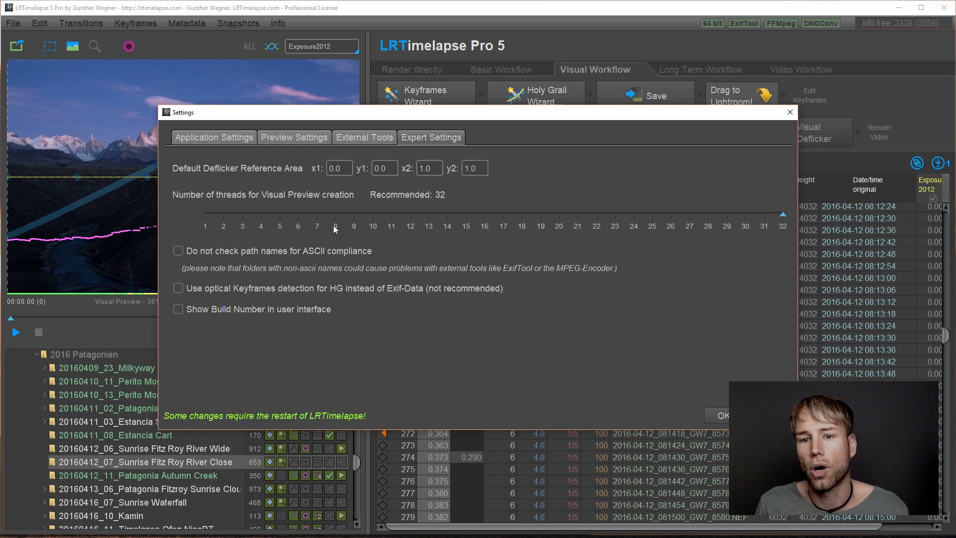
{"action": "key", "text": "Escape"}
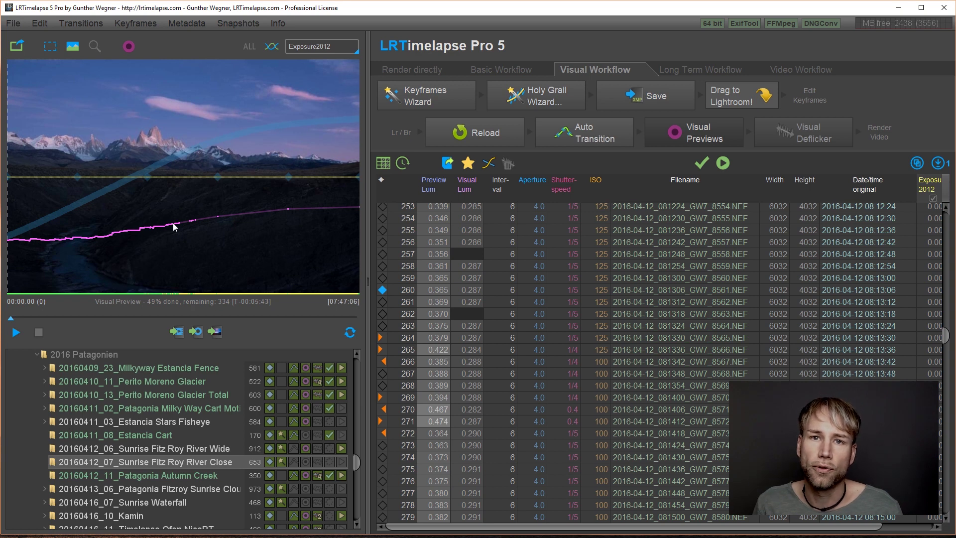
- Play back the partially previewed time lapse twice, then stop to show the Torres del Paine curves
{"action": "left_click", "coordinate": [16, 332]}
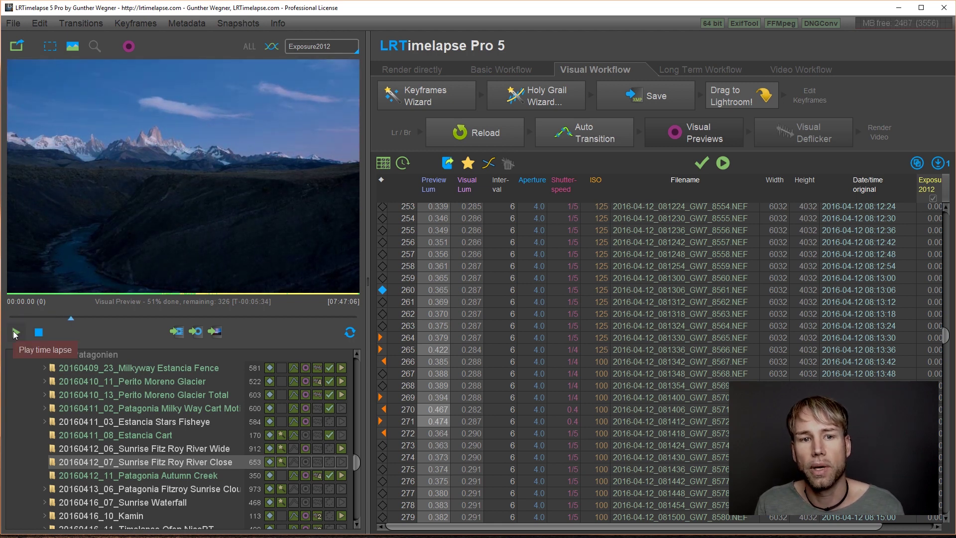
{"action": "left_click", "coordinate": [16, 332]}
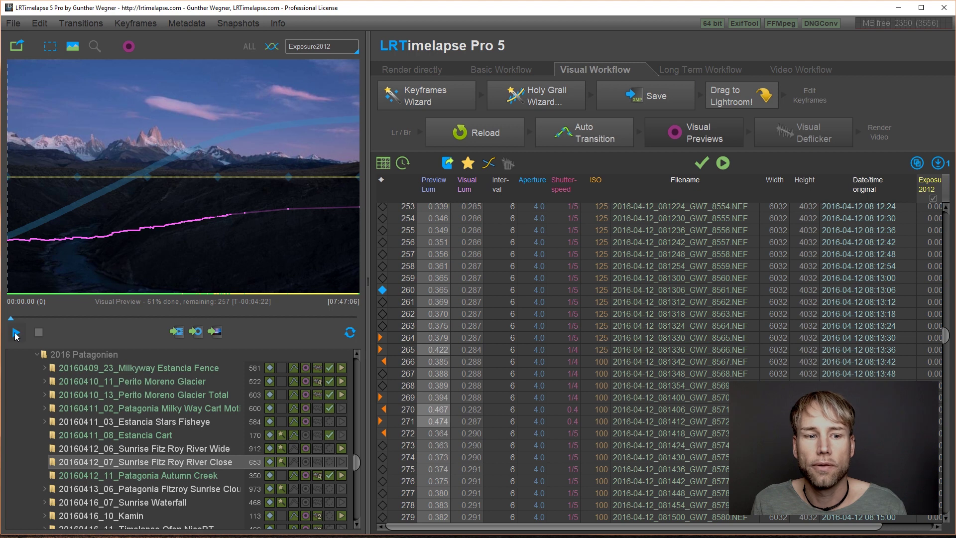
{"action": "left_click", "coordinate": [15, 332]}
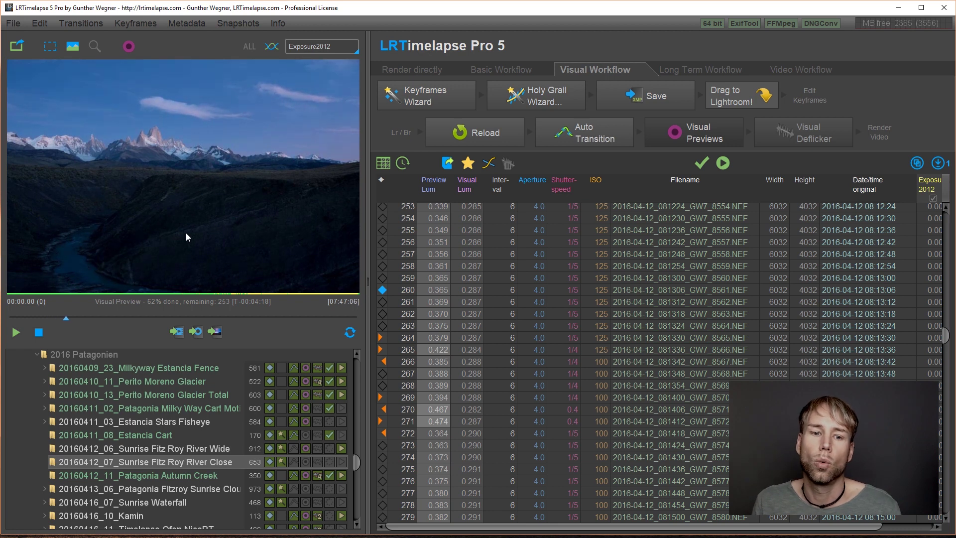
{"action": "left_click", "coordinate": [201, 293]}
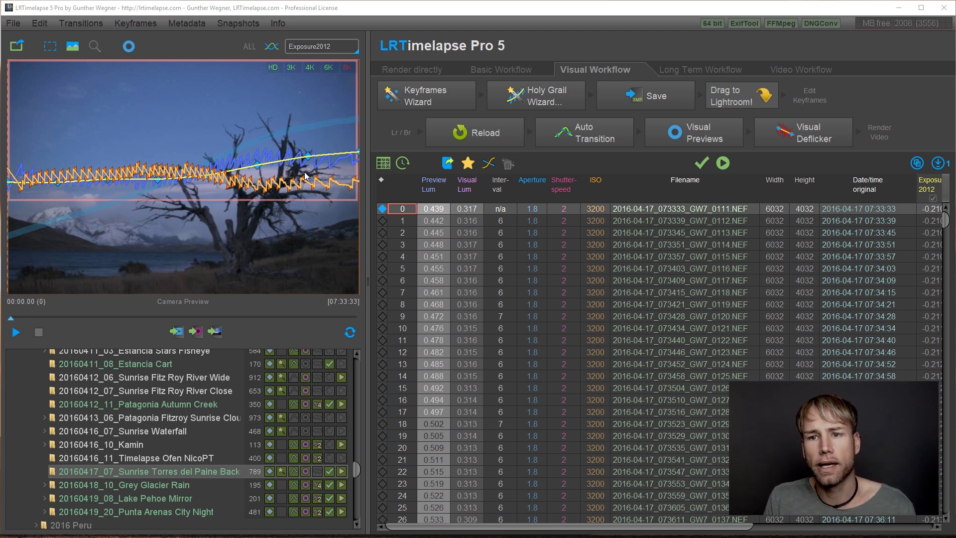
- Build visual previews, play from around frame 260, then open the Visual Deflicker options
{"action": "left_click", "coordinate": [675, 135]}
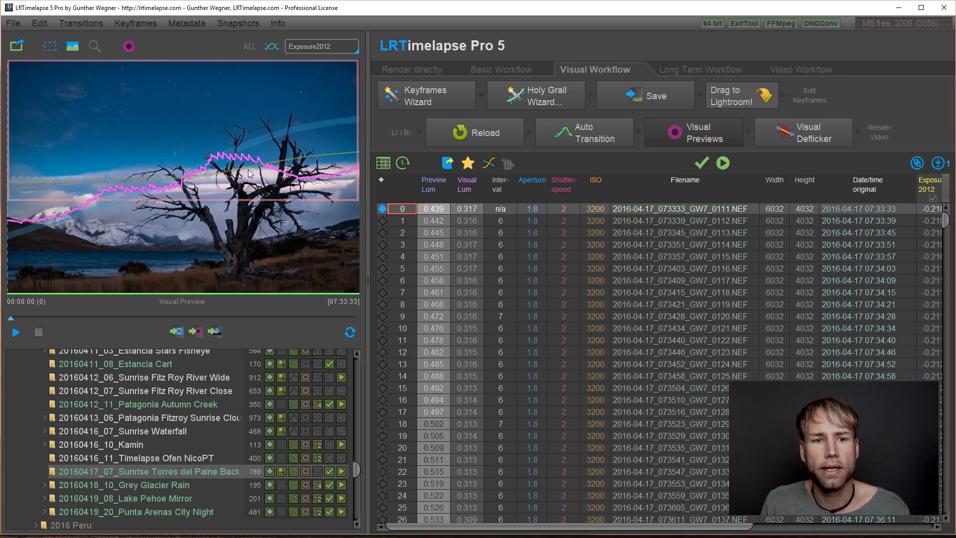
{"action": "left_click", "coordinate": [130, 316]}
{"action": "left_click", "coordinate": [17, 332]}
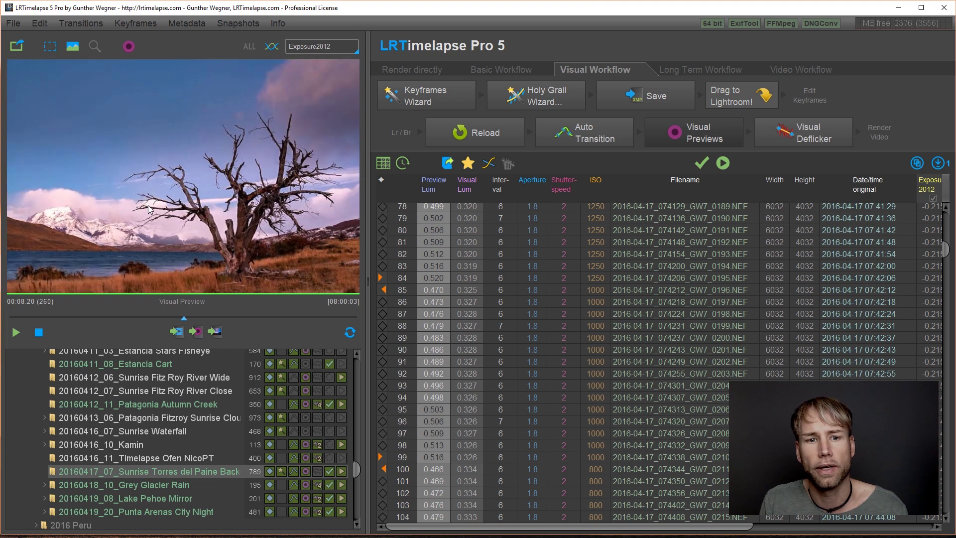
{"action": "left_click", "coordinate": [38, 332]}
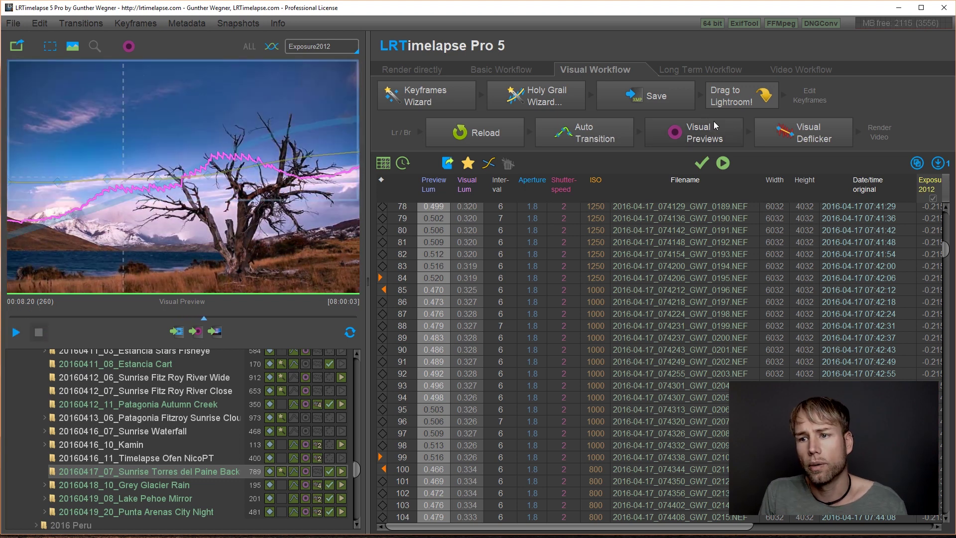
{"action": "left_click", "coordinate": [815, 131]}
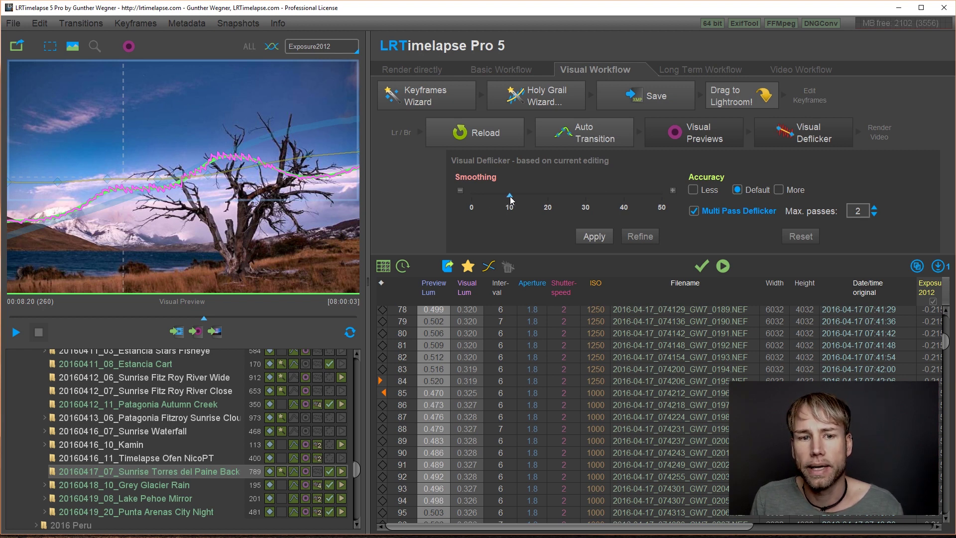
- Run the multi-pass visual deflicker with smoothing 10 and a maximum of 3 passes
{"action": "mouse_move", "coordinate": [509, 196]}
{"action": "left_mouse_down"}
{"action": "mouse_move", "coordinate": [467, 192]}
{"action": "mouse_move", "coordinate": [509, 195]}
{"action": "left_mouse_up"}
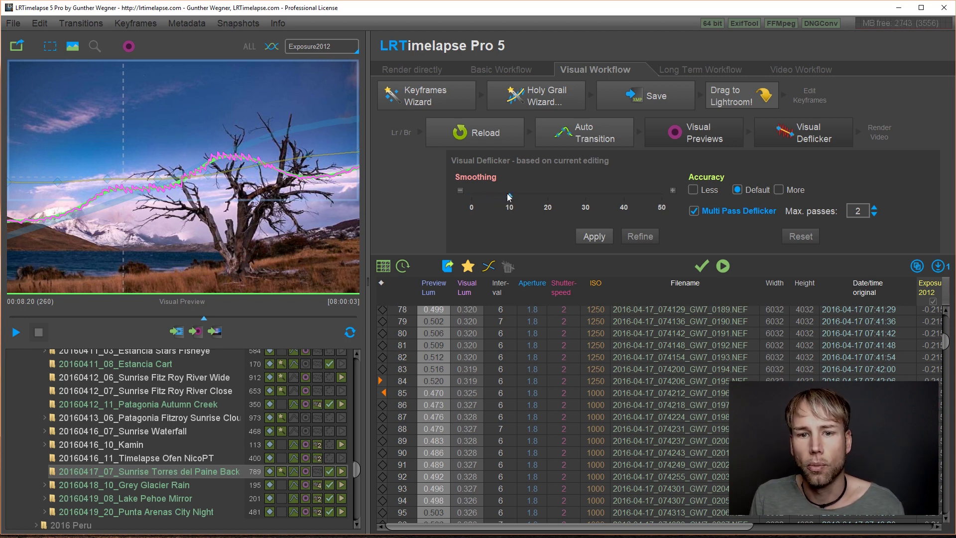
{"action": "mouse_move", "coordinate": [509, 195]}
{"action": "left_mouse_down"}
{"action": "mouse_move", "coordinate": [575, 195]}
{"action": "mouse_move", "coordinate": [507, 214]}
{"action": "left_mouse_up"}
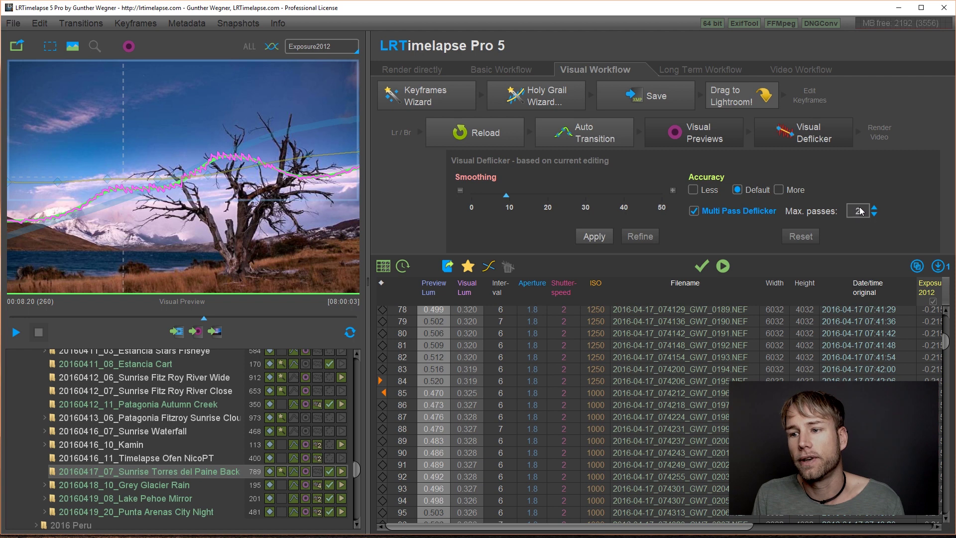
{"action": "left_click", "coordinate": [874, 209]}
{"action": "left_click", "coordinate": [874, 209]}
{"action": "left_click", "coordinate": [874, 214]}
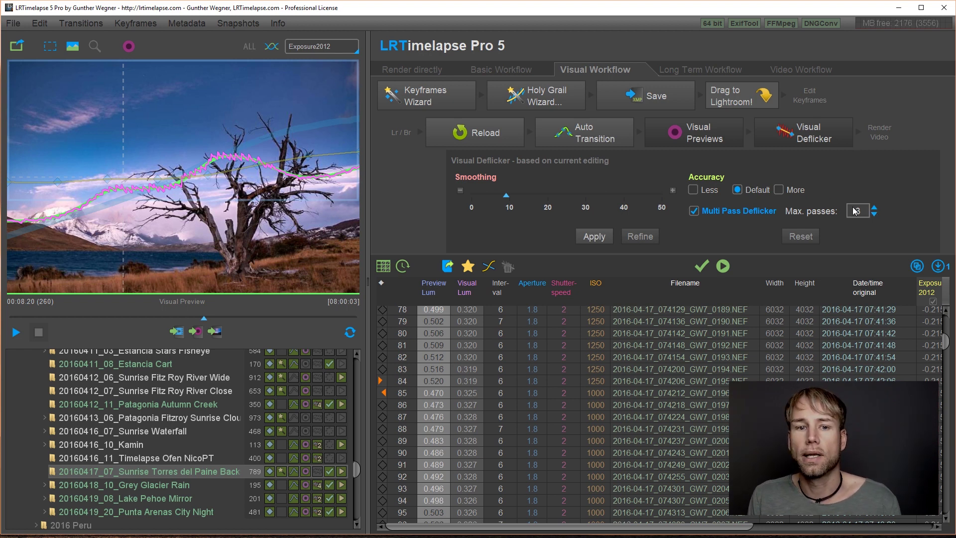
{"action": "left_click", "coordinate": [598, 237]}
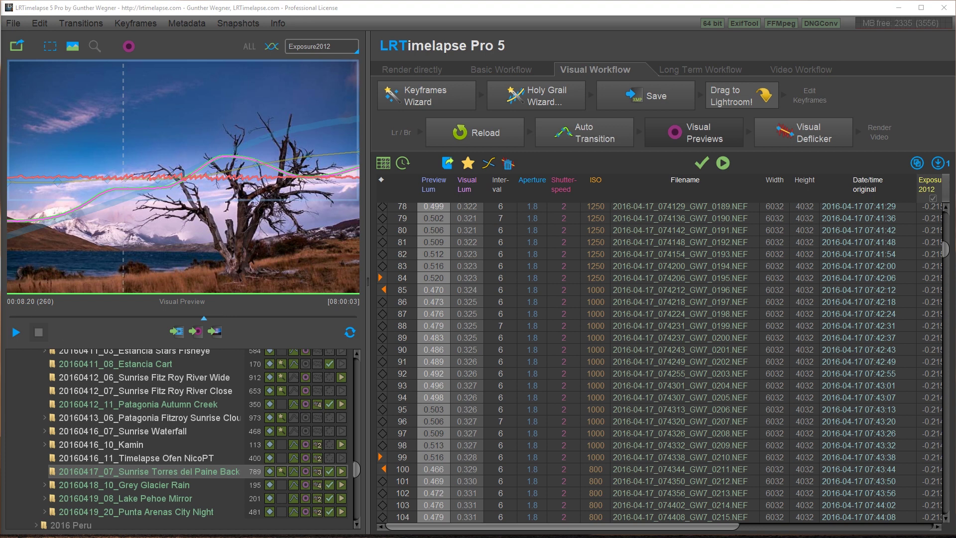
- Play back the deflickered Torres del Paine time lapse
{"action": "left_click", "coordinate": [17, 334]}
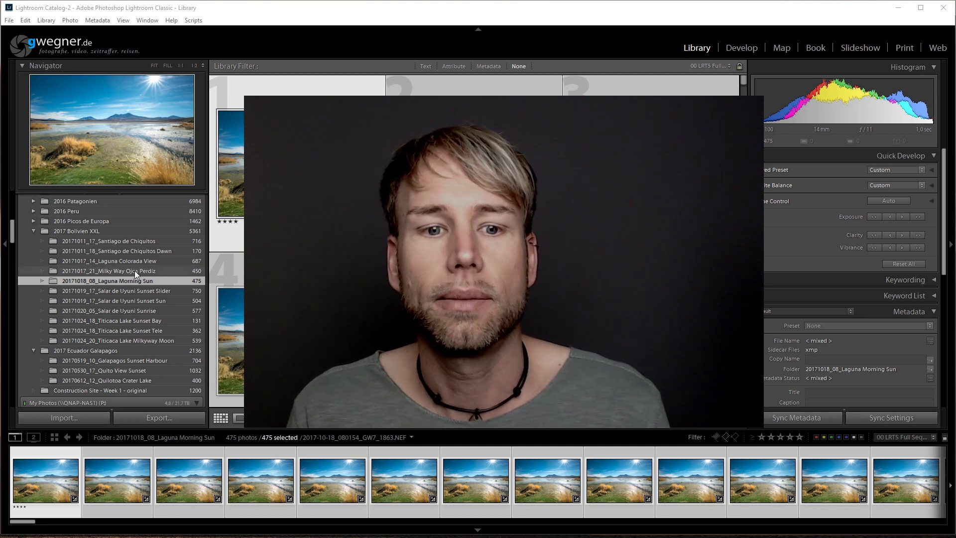
- Add Salar de Uyuni Sunset Sun, Titicaca Lake Sunset Bay and Titicaca Lake Milkyway Moon to the folder selection
{"action": "left_click", "coordinate": [141, 300], "text": "ctrl"}
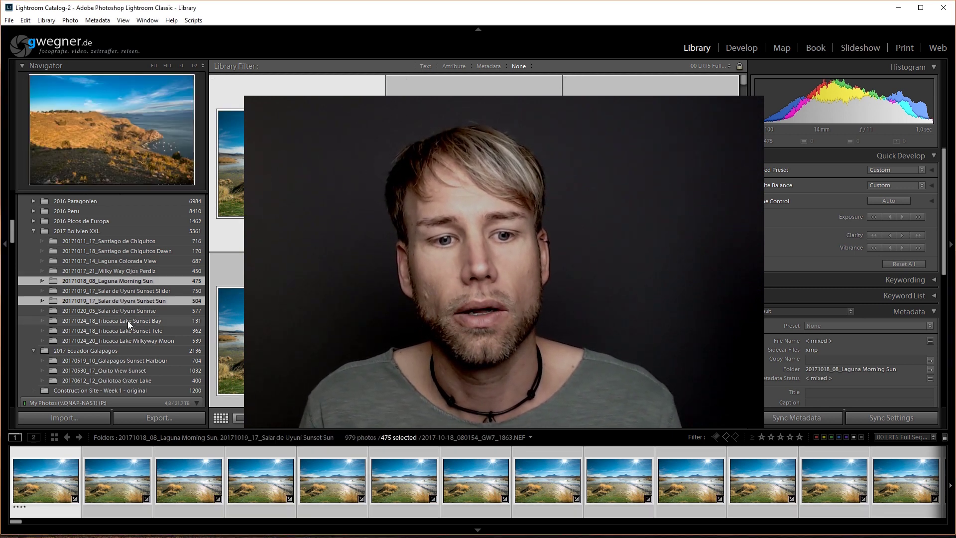
{"action": "left_click", "coordinate": [128, 321], "text": "ctrl"}
{"action": "left_click", "coordinate": [133, 340], "text": "ctrl"}
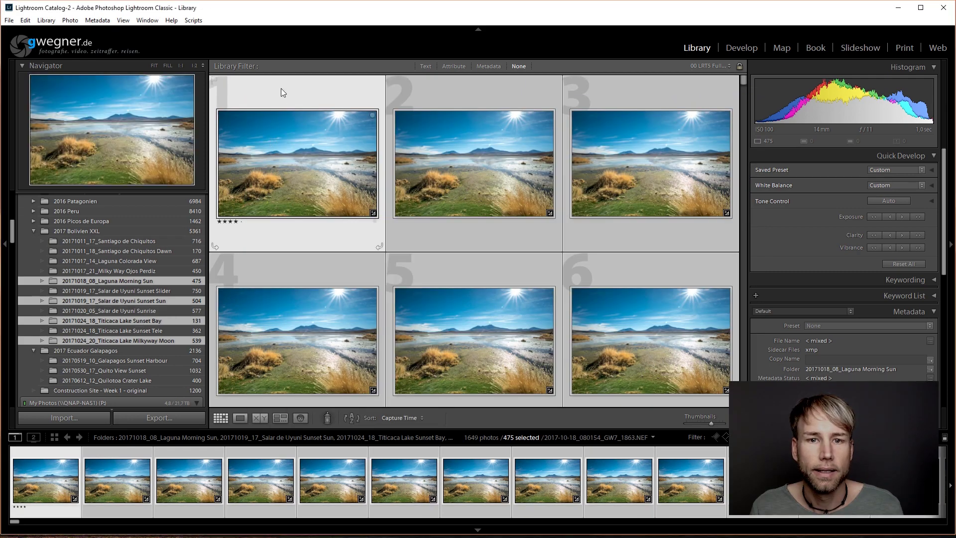
- Select all 1649 photos and shrink the grid thumbnails to eight per row
{"action": "left_click", "coordinate": [281, 88]}
{"action": "key", "text": "ctrl+a"}
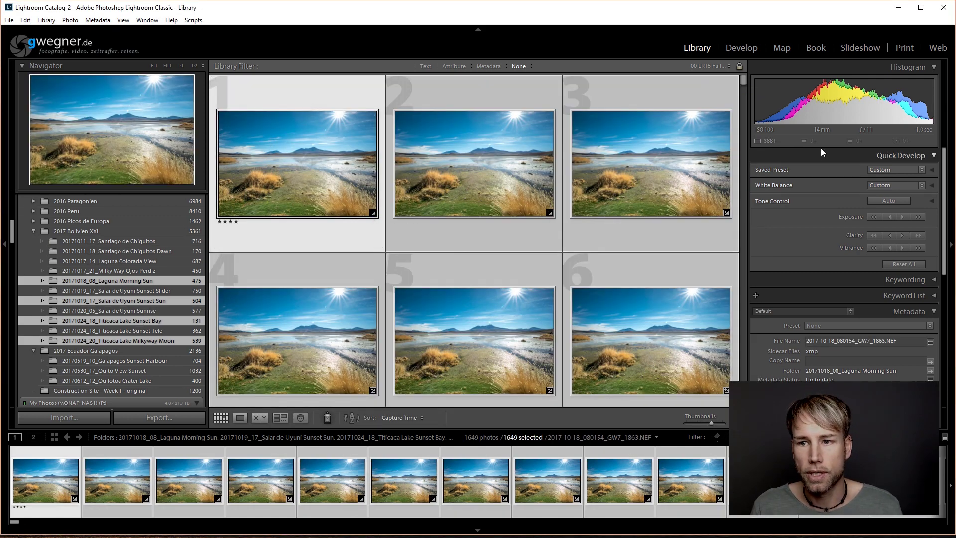
{"action": "left_click_drag", "start_coordinate": [742, 83], "coordinate": [733, 212]}
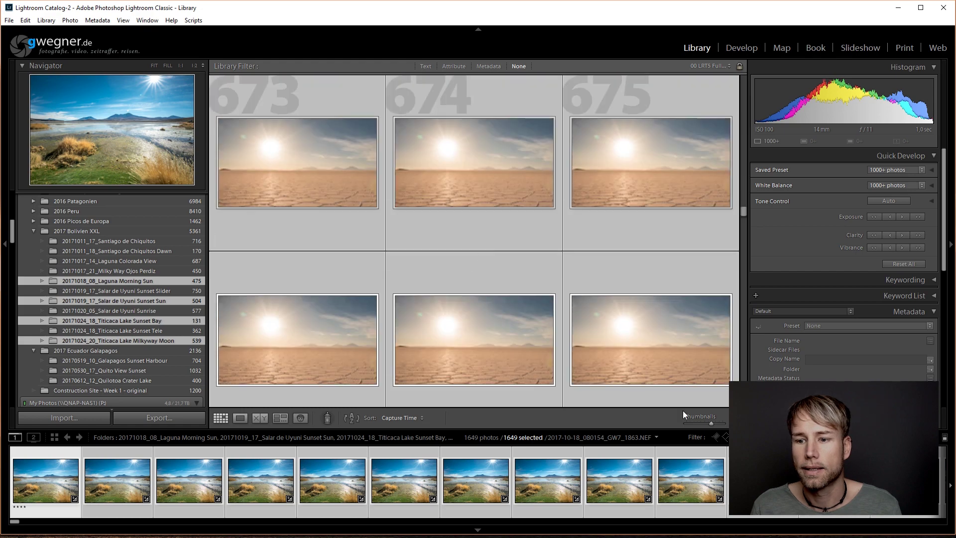
{"action": "left_click", "coordinate": [694, 422]}
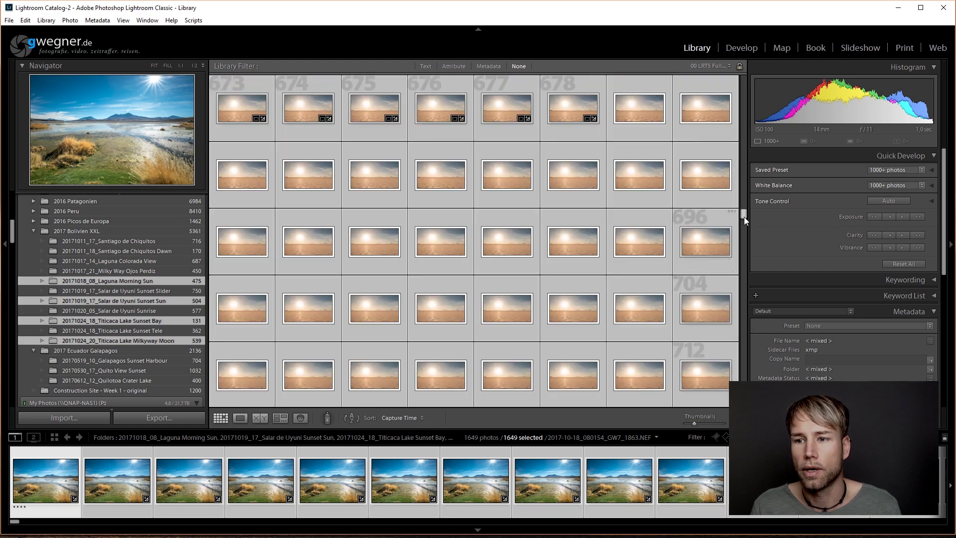
- Scroll the grid and look over the Metadata menu without running any command, then open Export
{"action": "left_click_drag", "start_coordinate": [744, 216], "coordinate": [754, 88]}
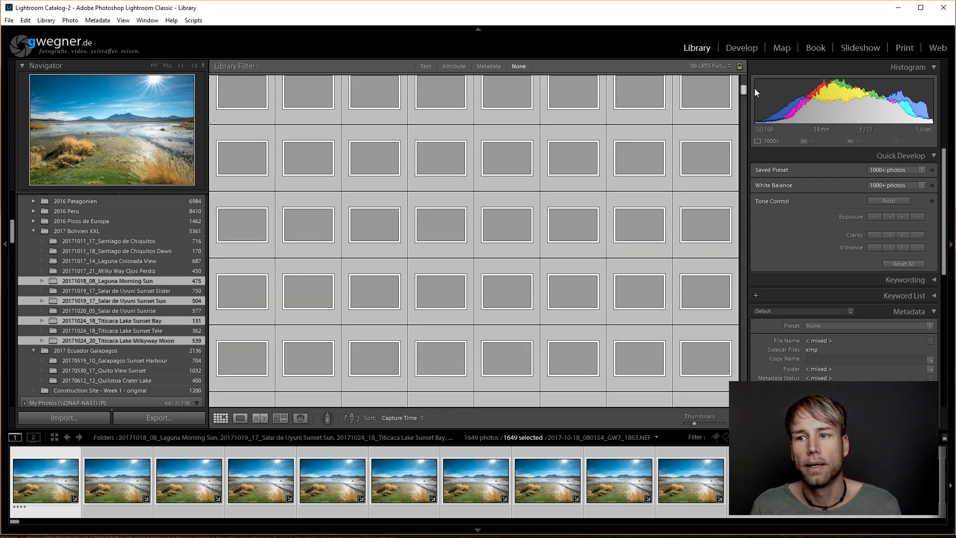
{"action": "left_click", "coordinate": [97, 20]}
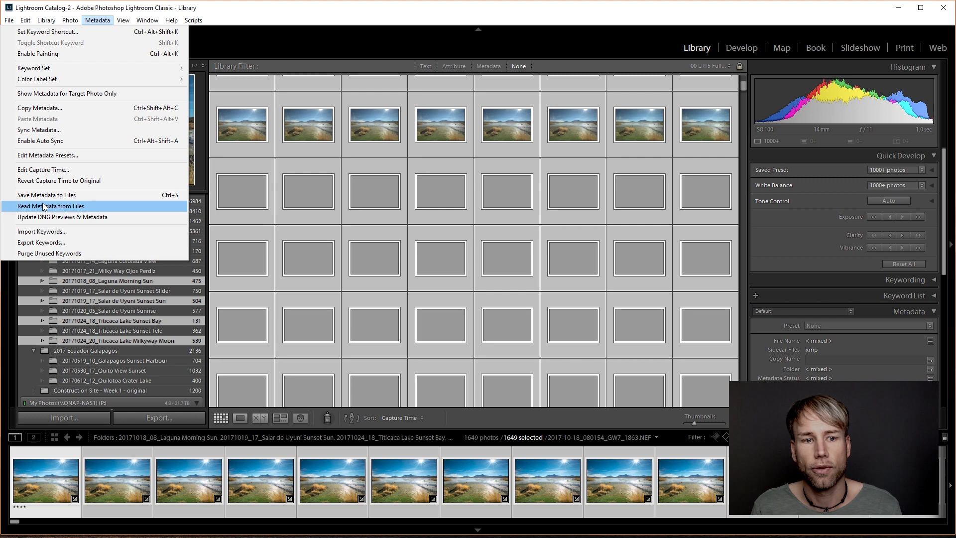
{"action": "left_click", "coordinate": [314, 134]}
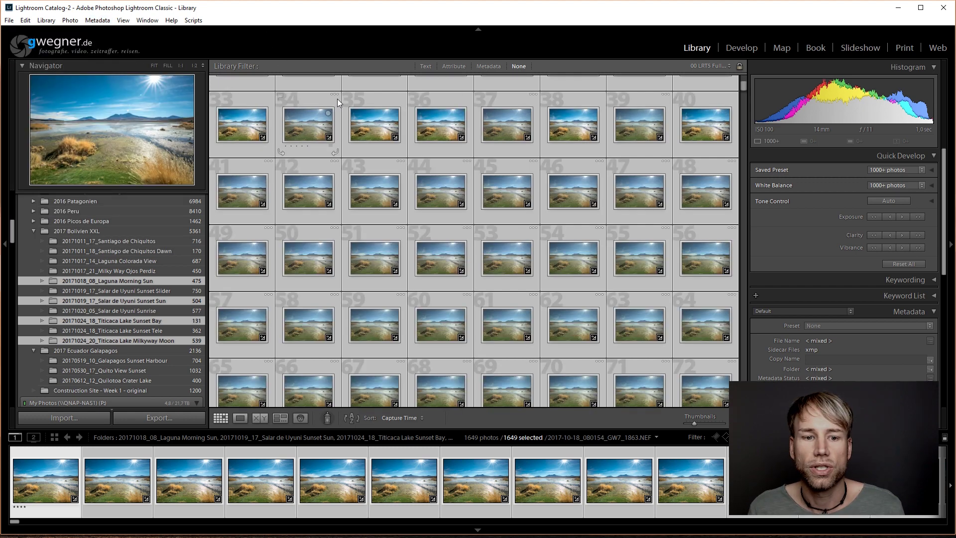
{"action": "left_click", "coordinate": [138, 418]}
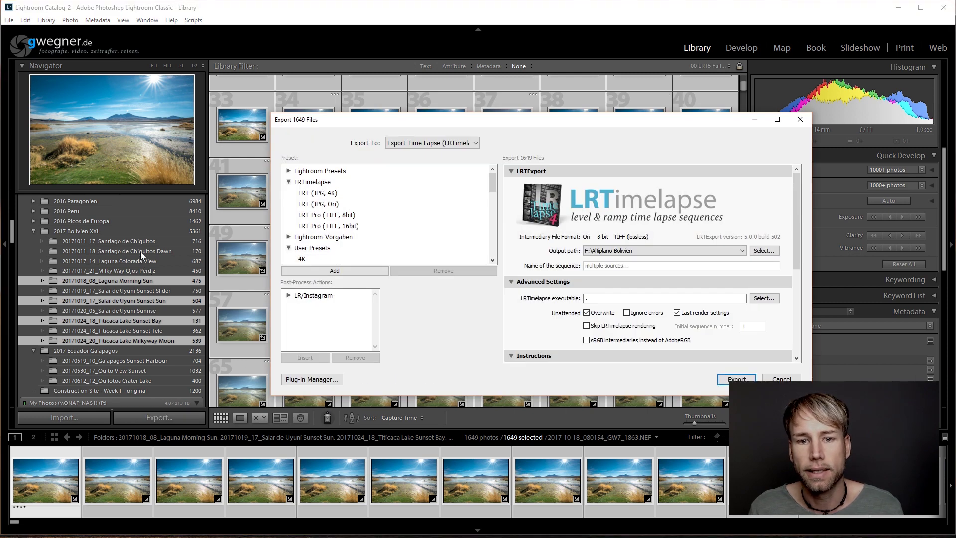
- Keep F:\Altiplano-Bolivien as the LRTimelapse export output folder from the recent folders list
{"action": "left_click", "coordinate": [617, 250]}
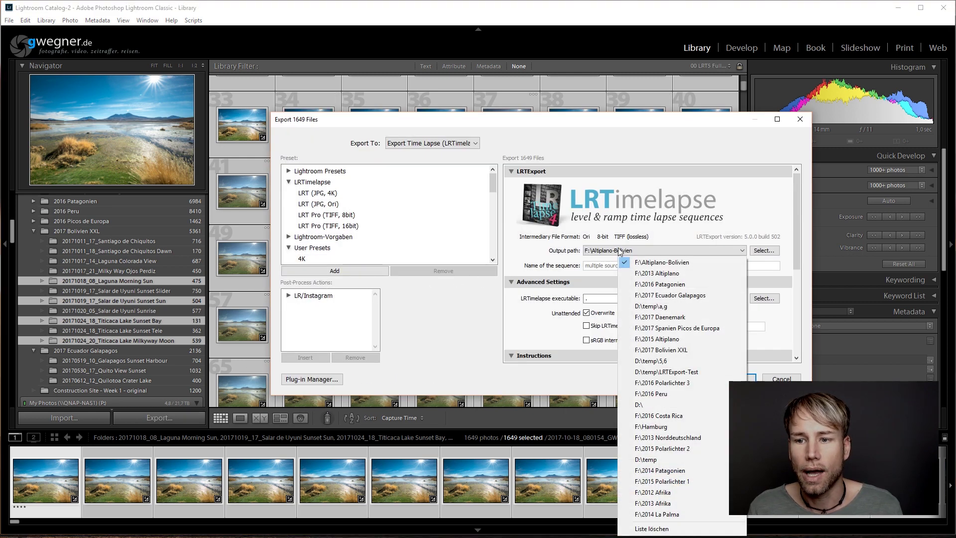
{"action": "left_click", "coordinate": [647, 263]}
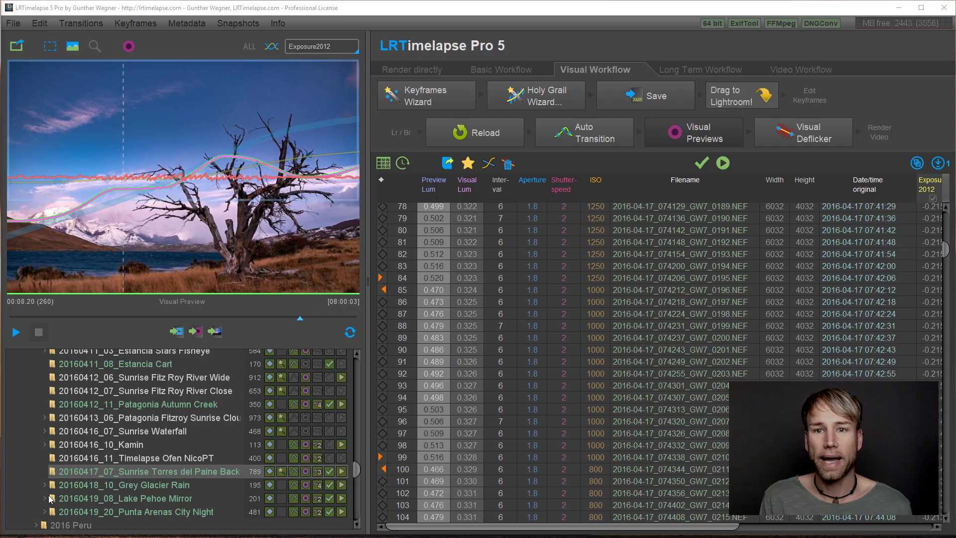
- Check the Render Video settings, then render a preview video of the Torres del Paine sequence
{"action": "left_click", "coordinate": [177, 333]}
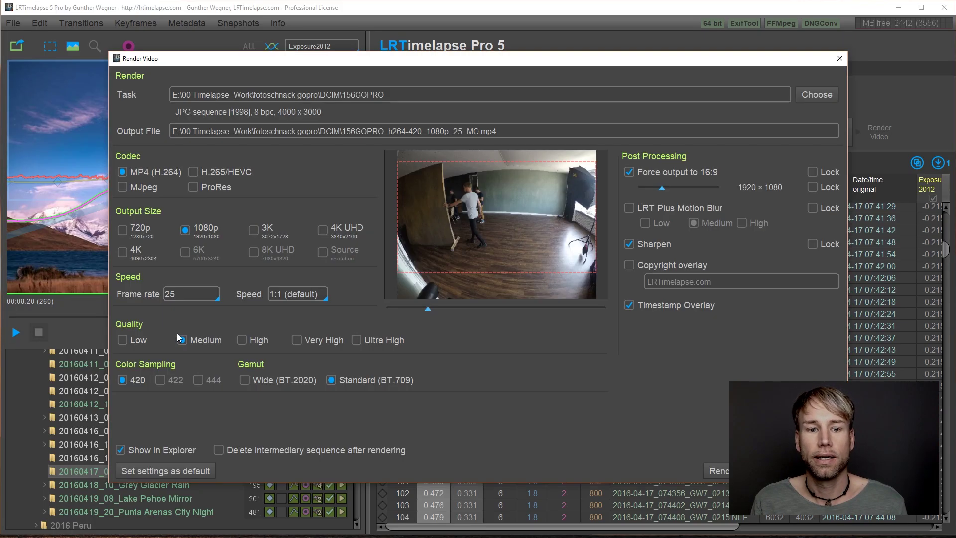
{"action": "left_click", "coordinate": [839, 59]}
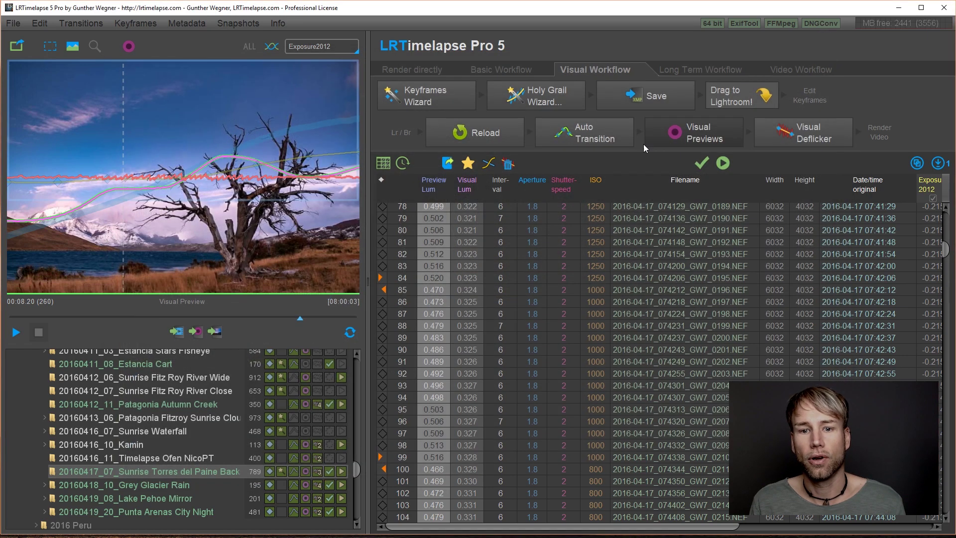
{"action": "left_click", "coordinate": [197, 332]}
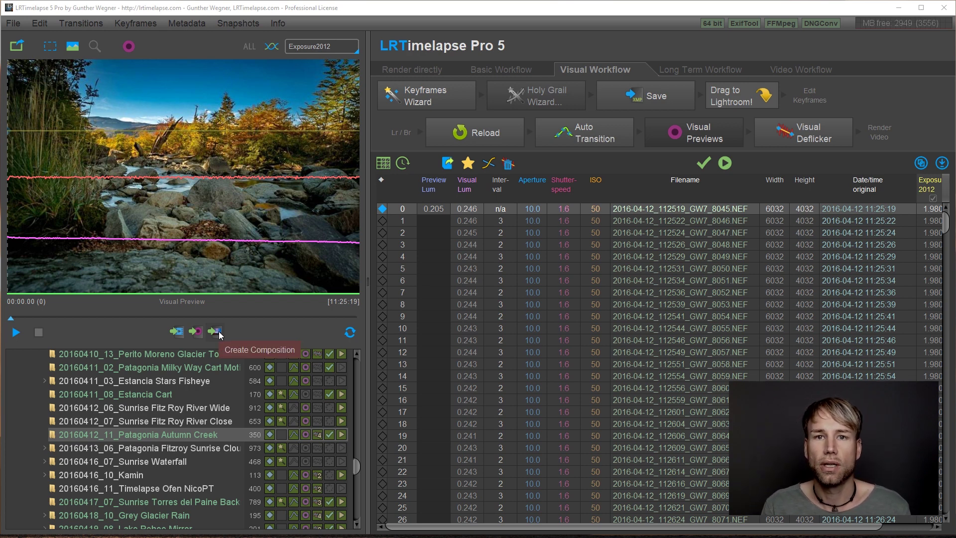
- Load the Fitz Roy Sunrise Red Sky folder into Create Composition and move the dialog up-left
{"action": "left_click", "coordinate": [219, 333]}
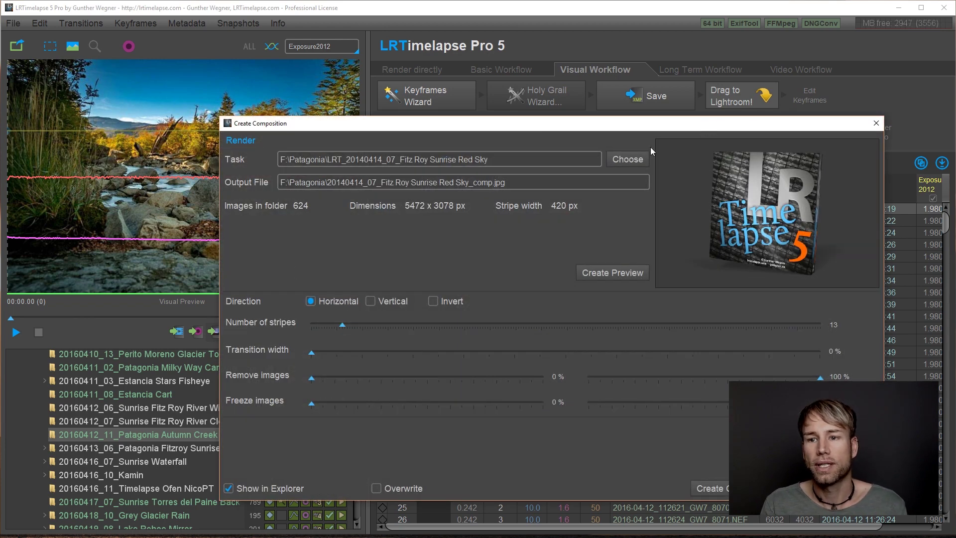
{"action": "left_click", "coordinate": [628, 160]}
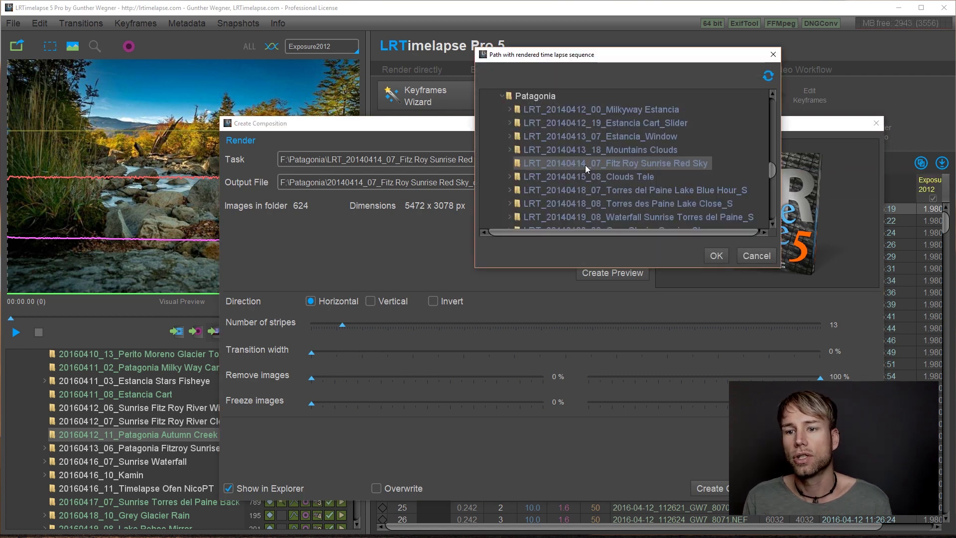
{"action": "left_click", "coordinate": [713, 254]}
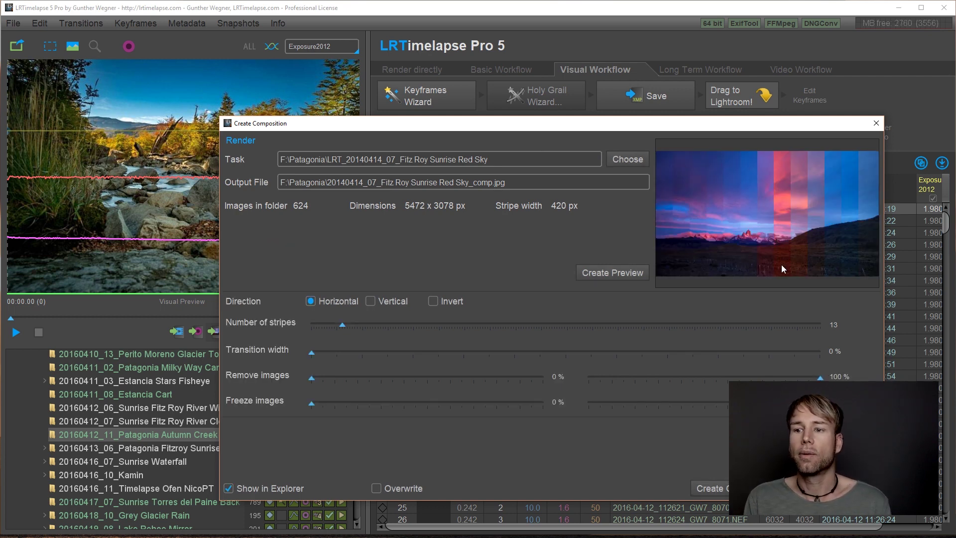
{"action": "left_click_drag", "start_coordinate": [528, 124], "coordinate": [442, 74]}
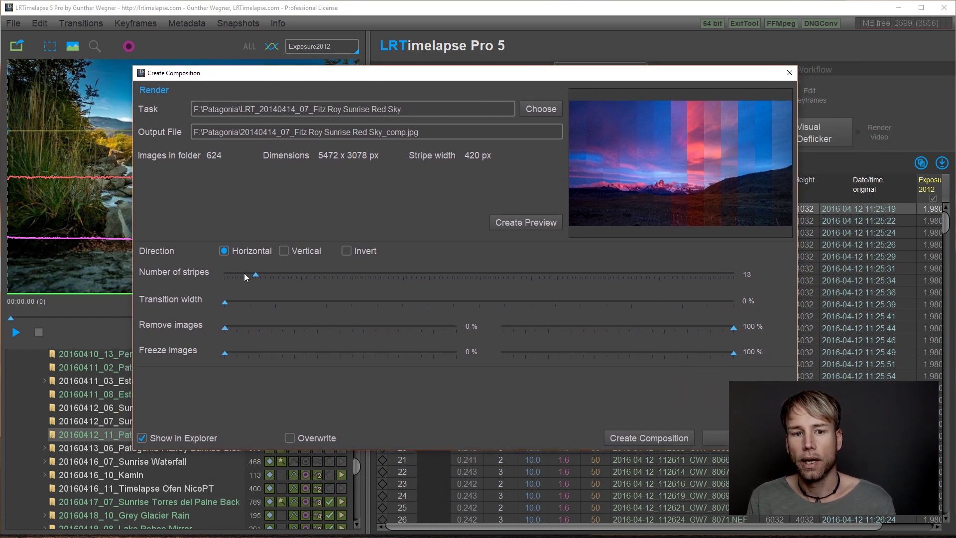
- Preview the composition with five stripes, then with 100 % and 50 % transition widths
{"action": "left_click_drag", "start_coordinate": [255, 274], "coordinate": [235, 272]}
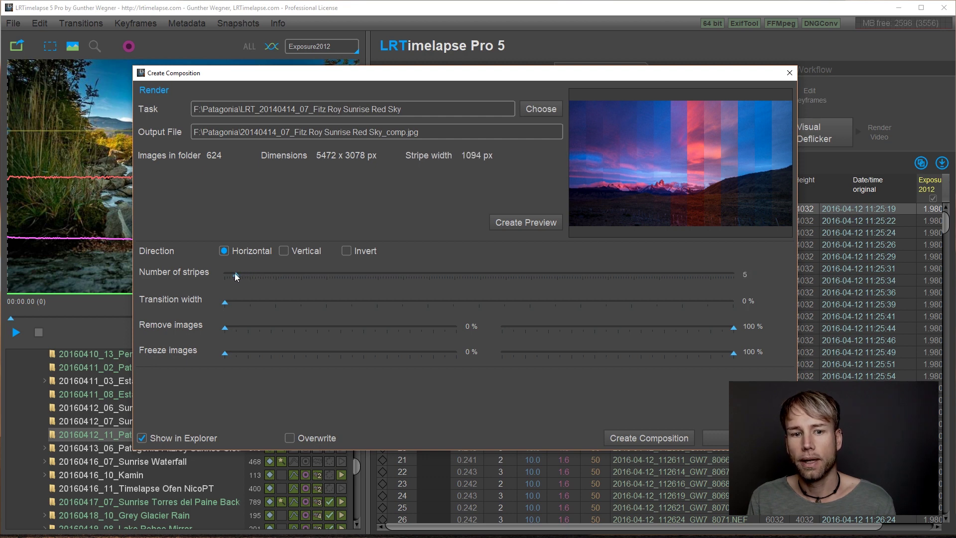
{"action": "left_click", "coordinate": [548, 223]}
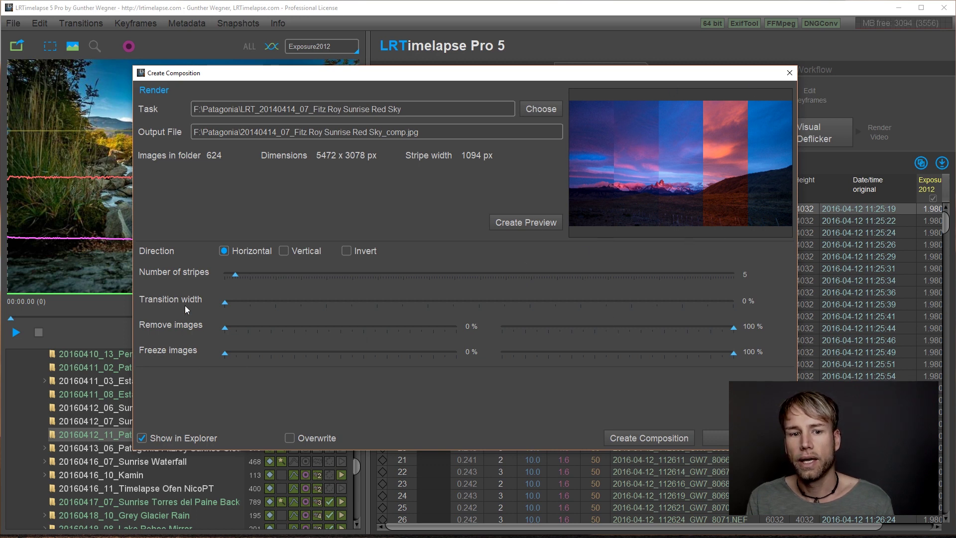
{"action": "left_click_drag", "start_coordinate": [237, 302], "coordinate": [736, 303]}
{"action": "left_click", "coordinate": [511, 223]}
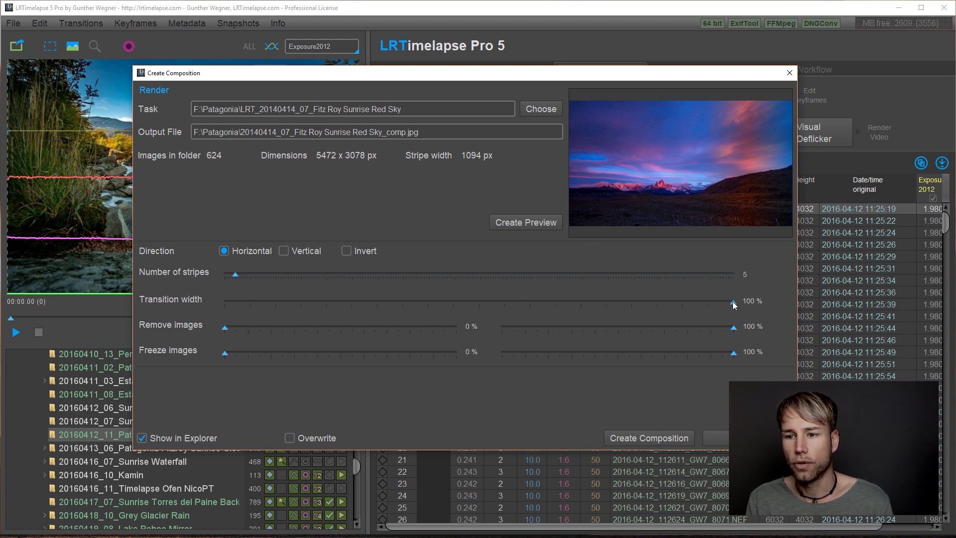
{"action": "left_click_drag", "start_coordinate": [733, 301], "coordinate": [294, 328]}
{"action": "left_click", "coordinate": [505, 224]}
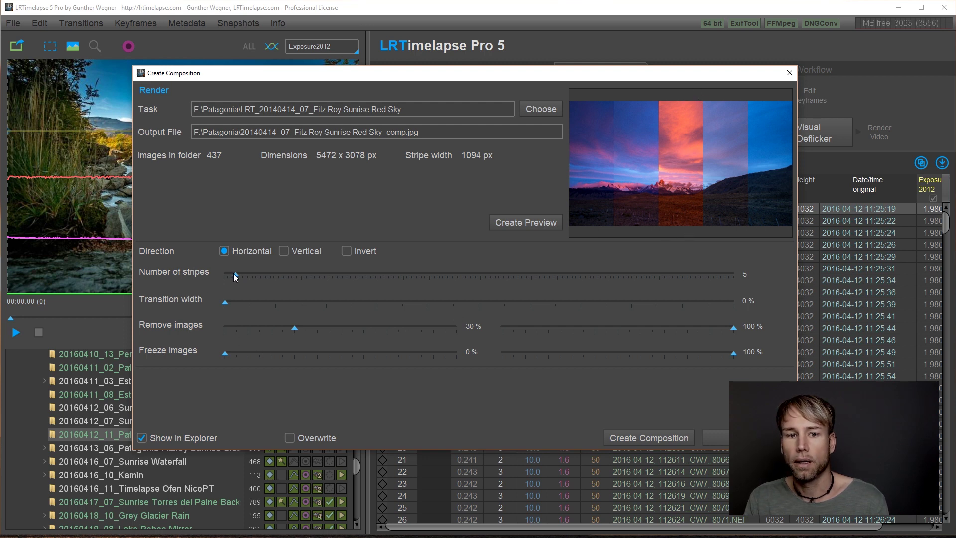
- Raise the stripes to 17, preview, and render the final composition image
{"action": "left_click_drag", "start_coordinate": [235, 276], "coordinate": [267, 275]}
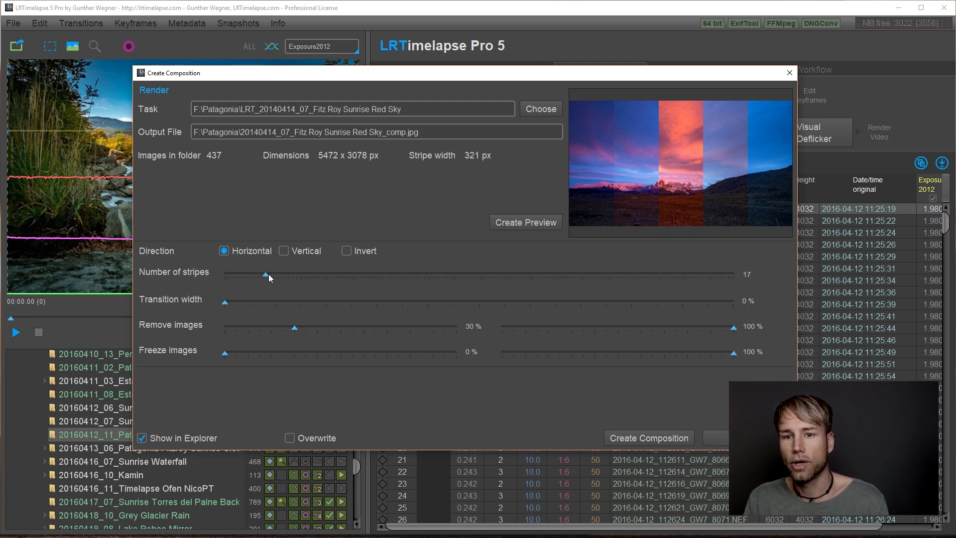
{"action": "left_click", "coordinate": [523, 221]}
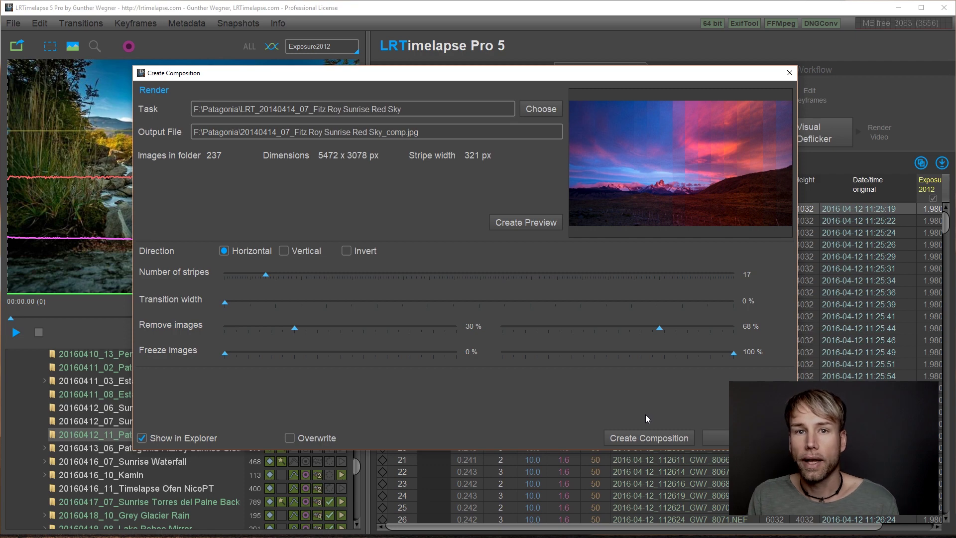
{"action": "left_click", "coordinate": [647, 437]}
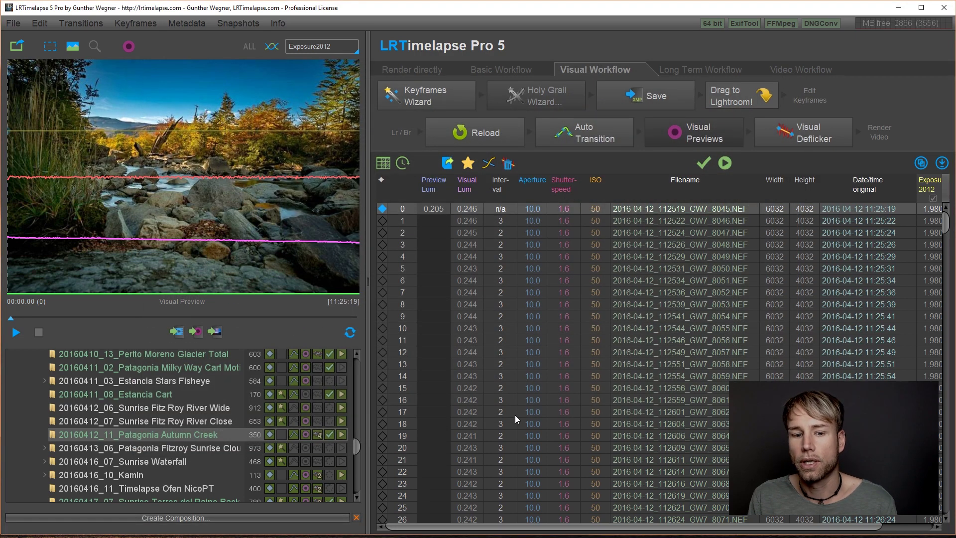